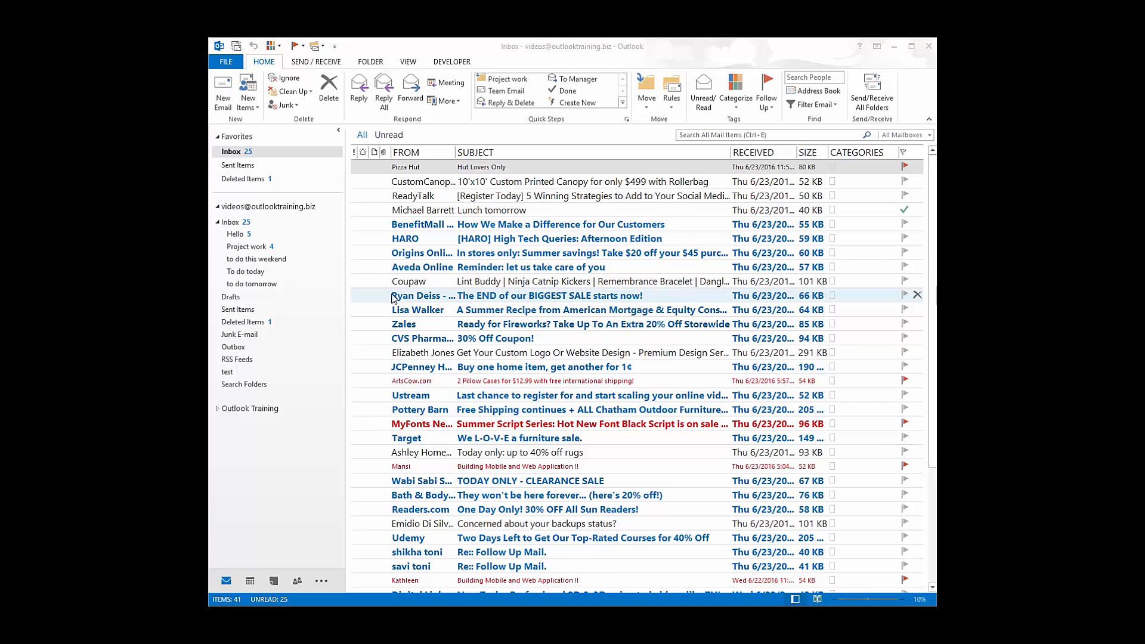
- Start an export to a Comma Separated Values file and choose the mailbox's Calendar folder as the source
left_click(227, 62)
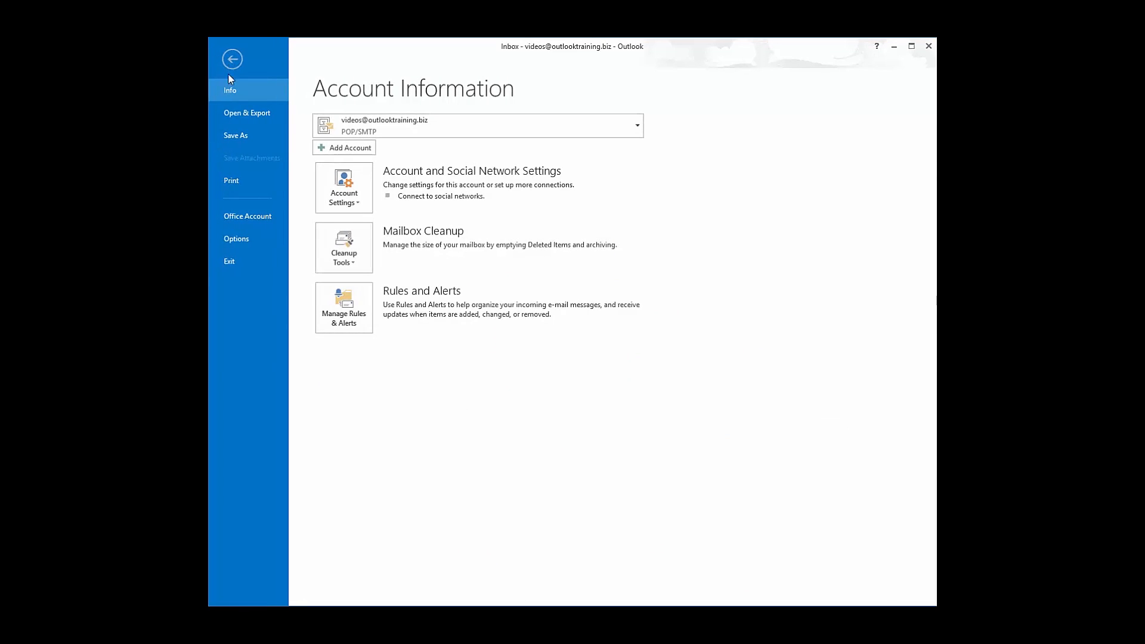
left_click(240, 115)
left_click(373, 215)
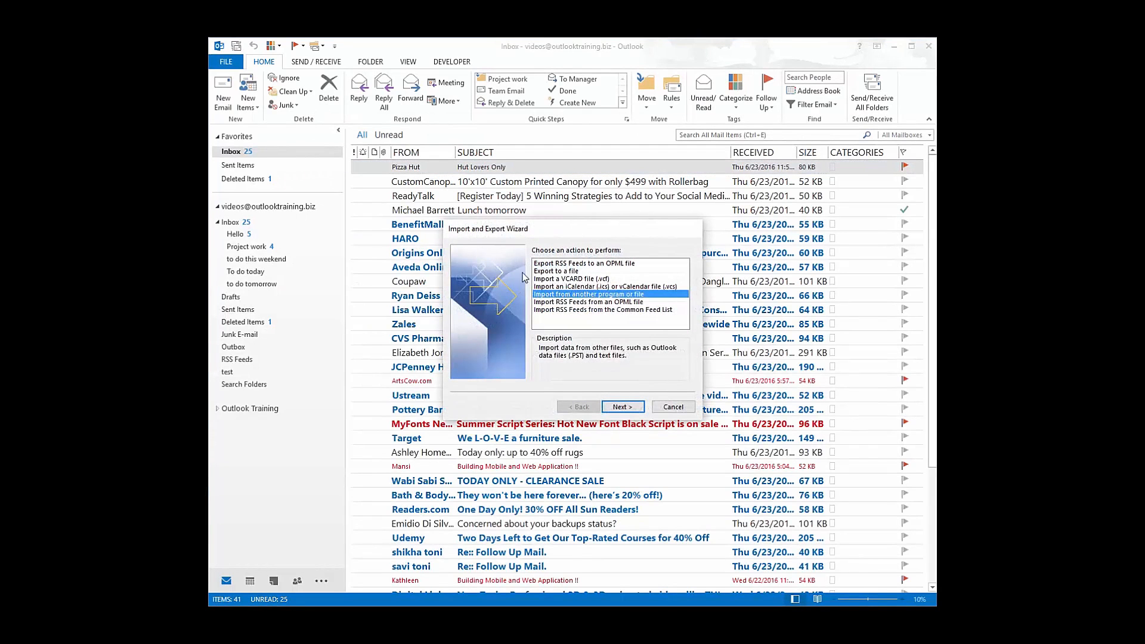
left_click(563, 272)
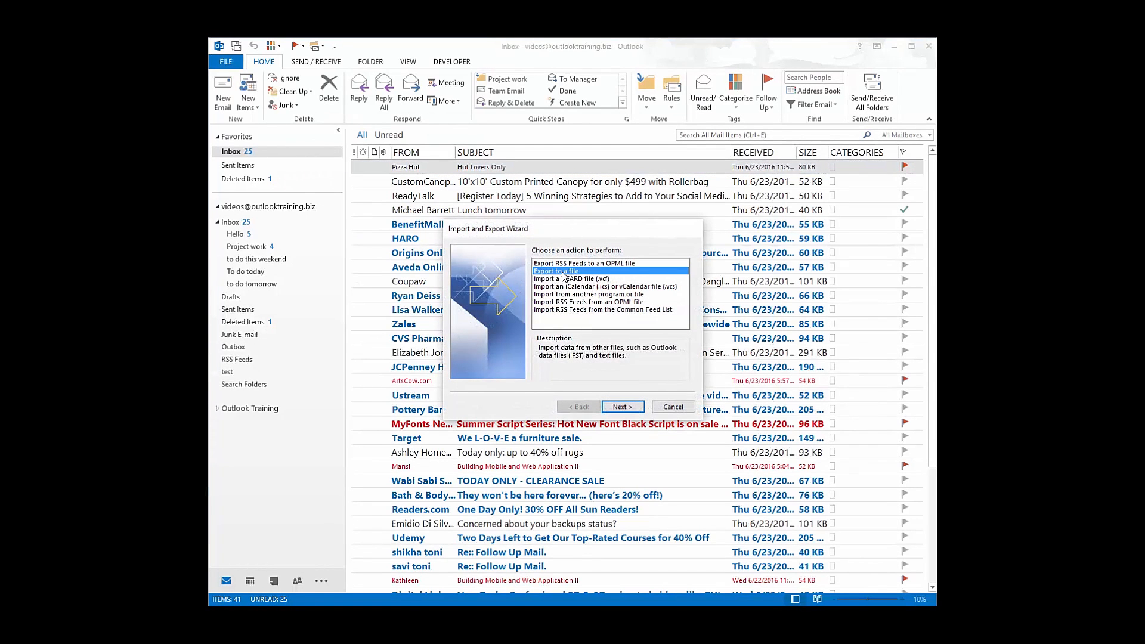
left_click(623, 407)
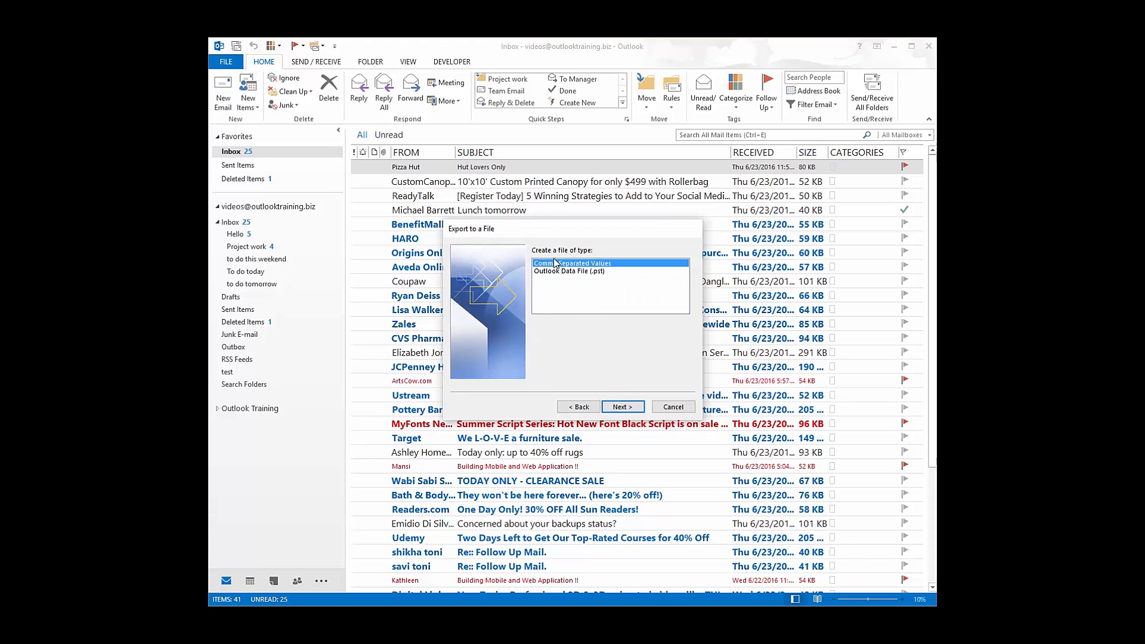
left_click(620, 406)
left_click(582, 274)
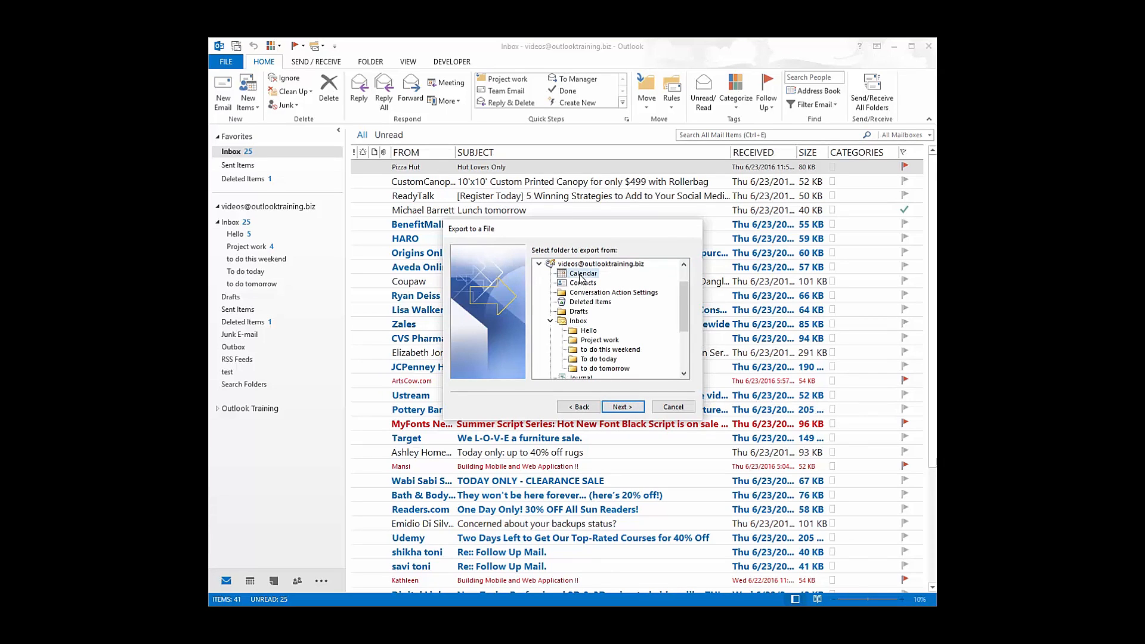
left_click(616, 408)
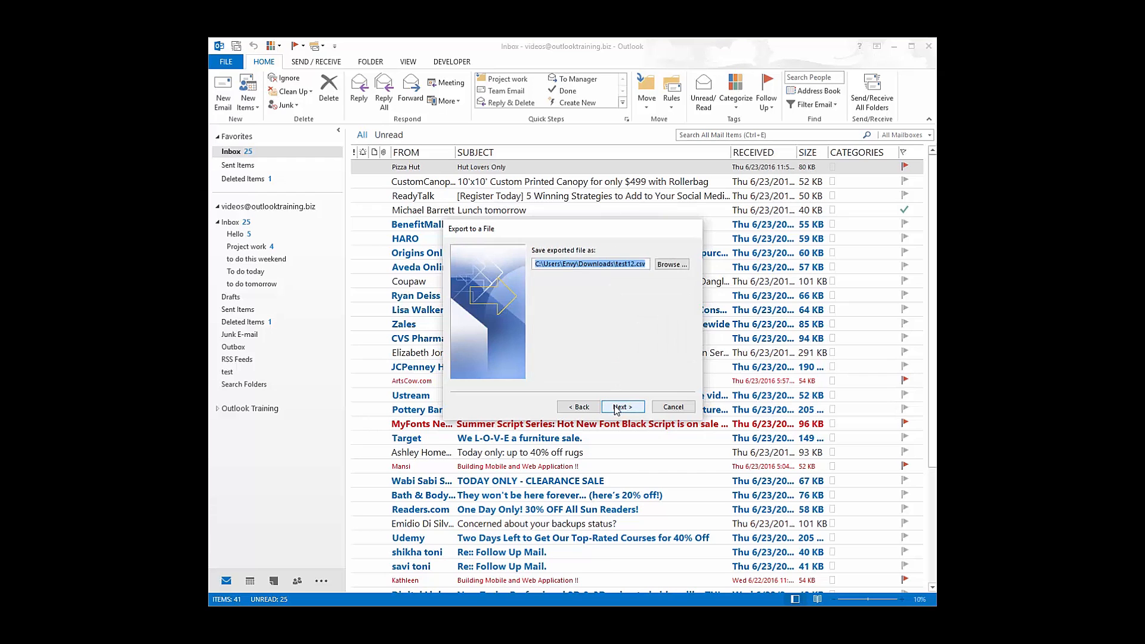
- Name the exported file calendar in the Downloads folder and continue to the export summary
left_click(666, 269)
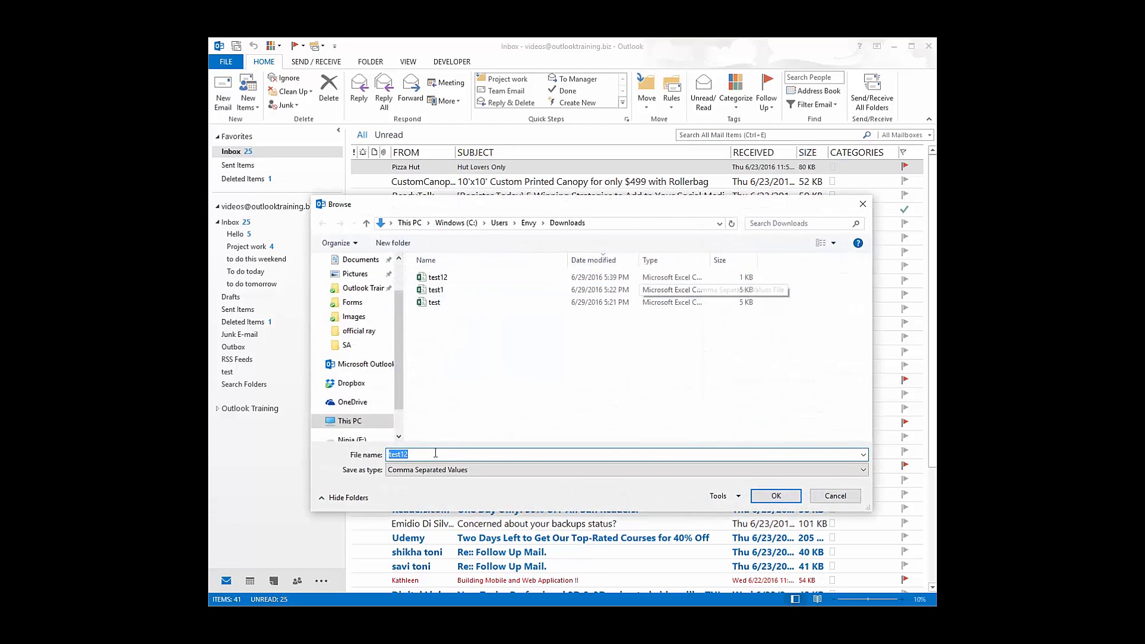
type("calendar")
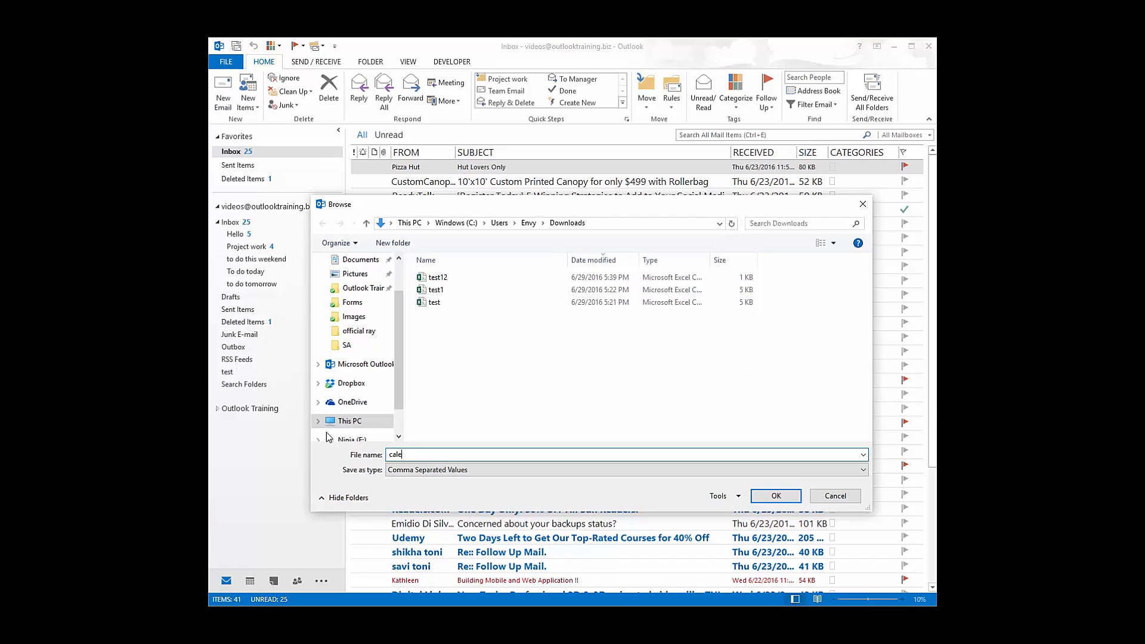
left_click(769, 497)
left_click(624, 408)
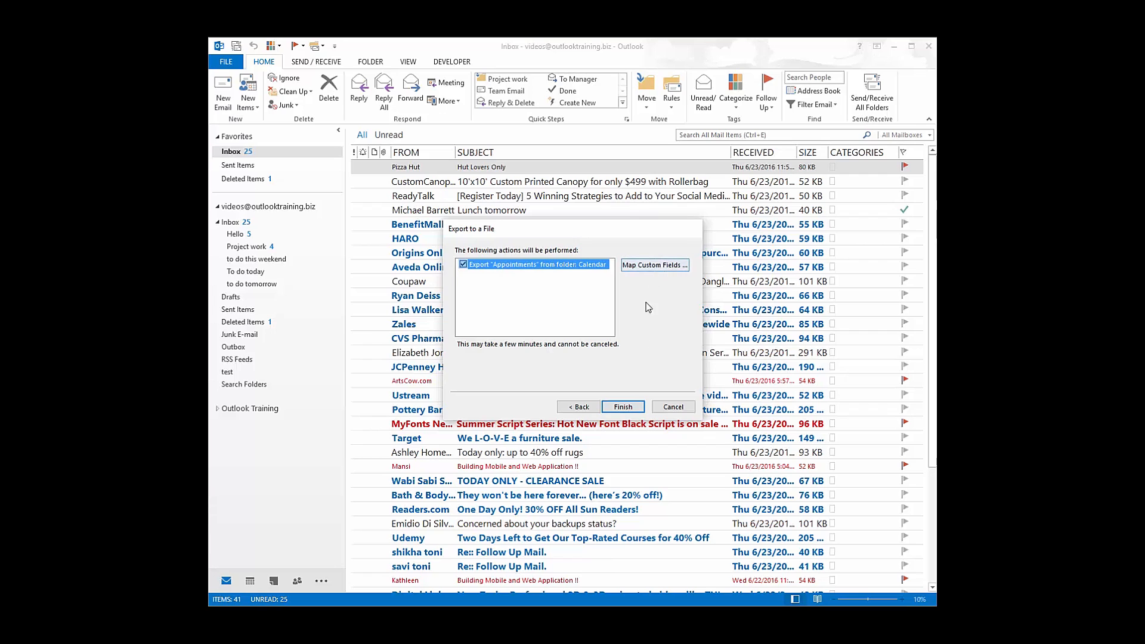
- Run the calendar export with the date range starting at 5/1/2000 and ending at 9/1/2016
left_click(619, 411)
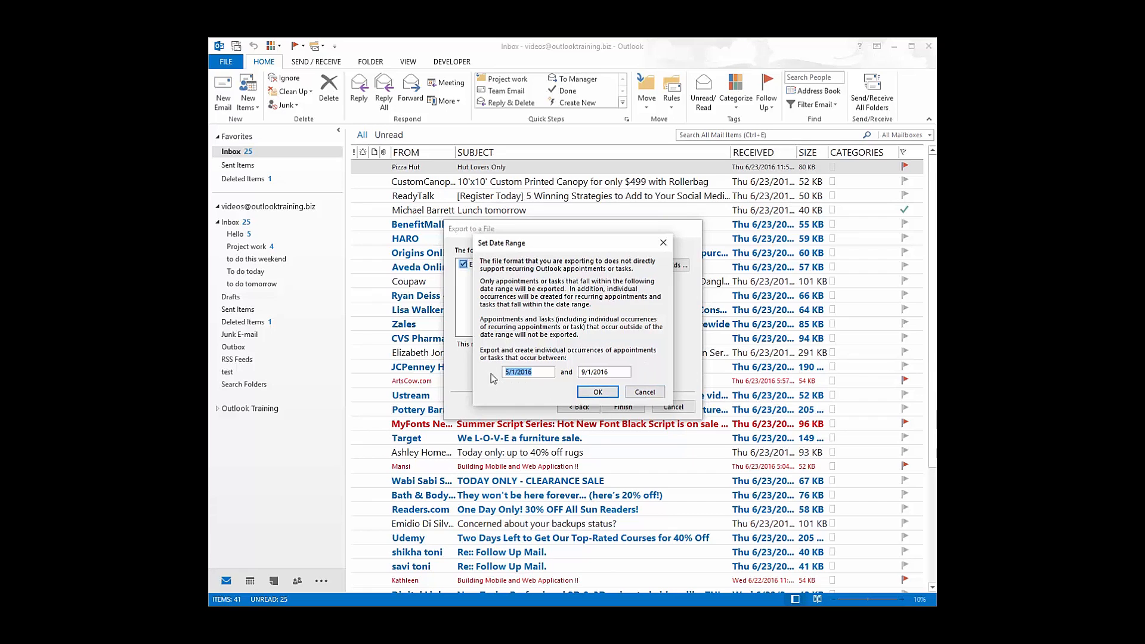
left_click(533, 372)
key("BackSpace")
key("BackSpace")
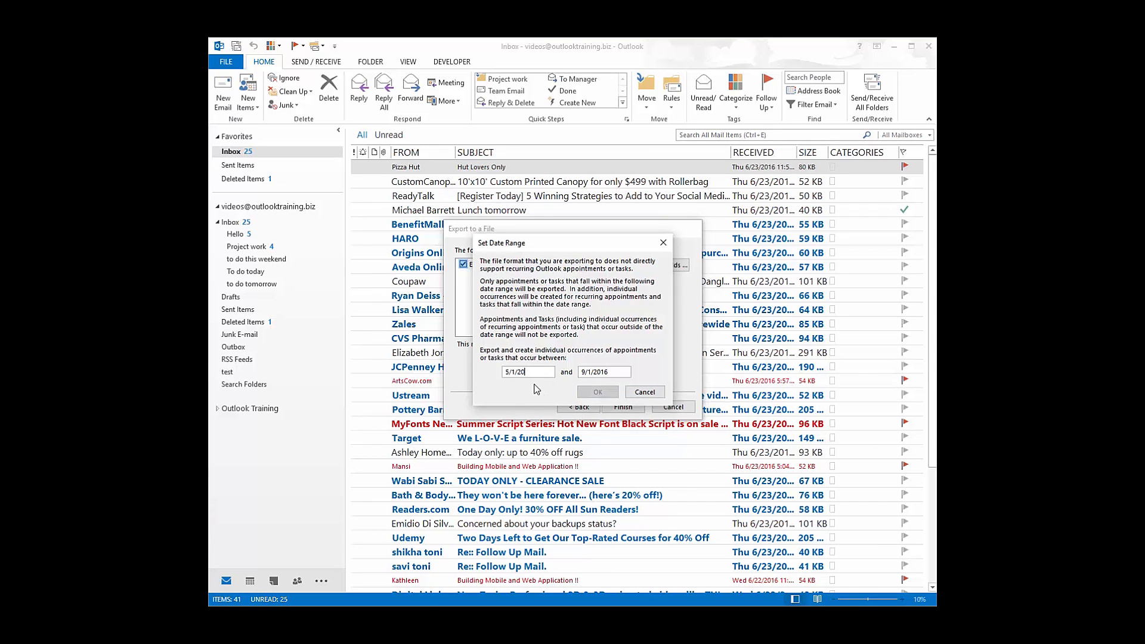
type("00")
left_click(596, 393)
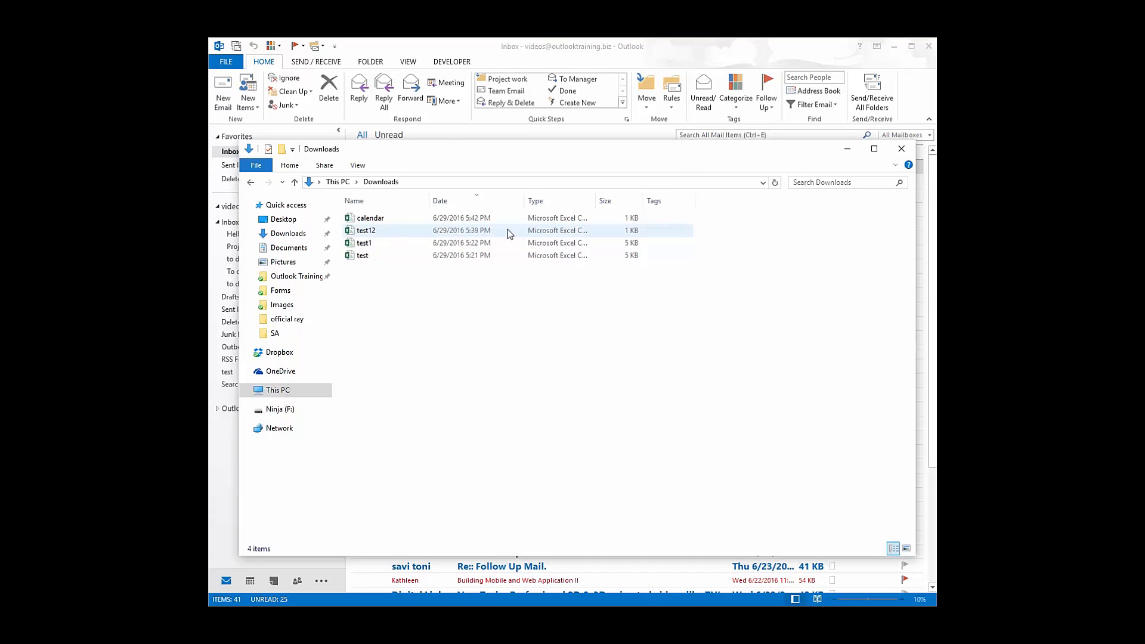
- Open the exported calendar file in Excel, widen the date and time columns to review the appointments, and close it
double_click(377, 219)
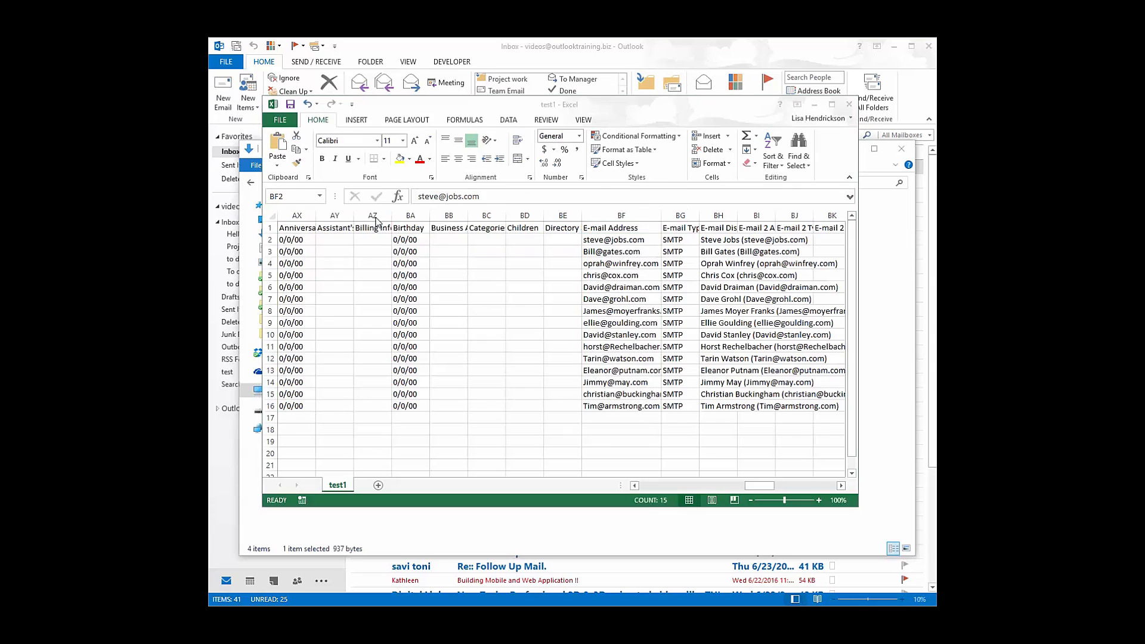
left_click_drag(329, 229, 432, 229)
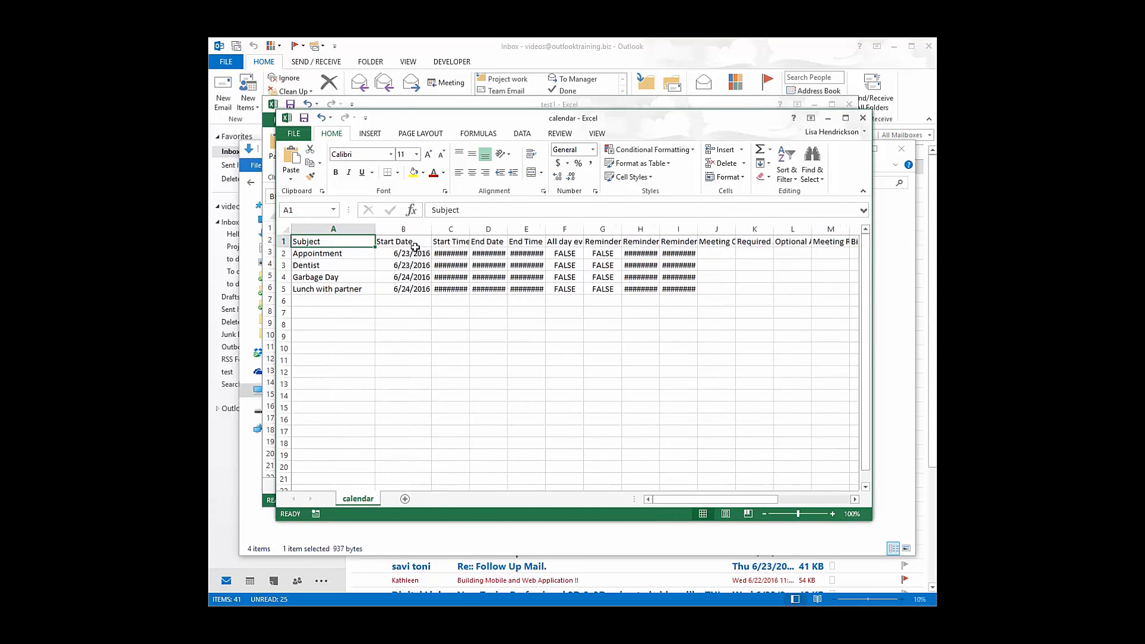
double_click(469, 229)
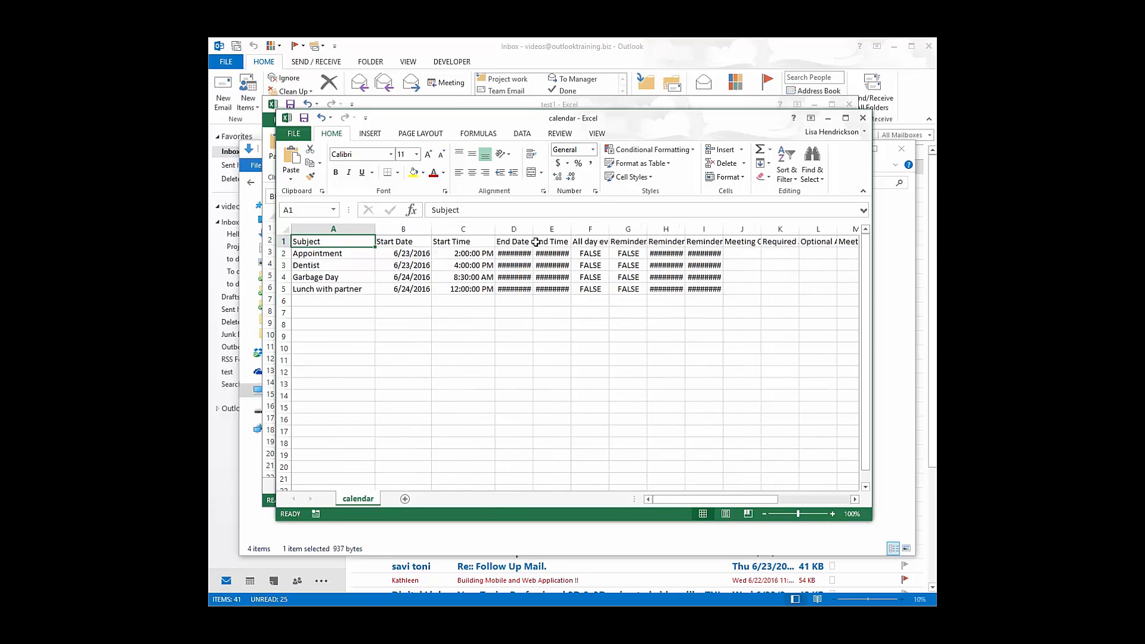
left_click_drag(533, 229, 615, 229)
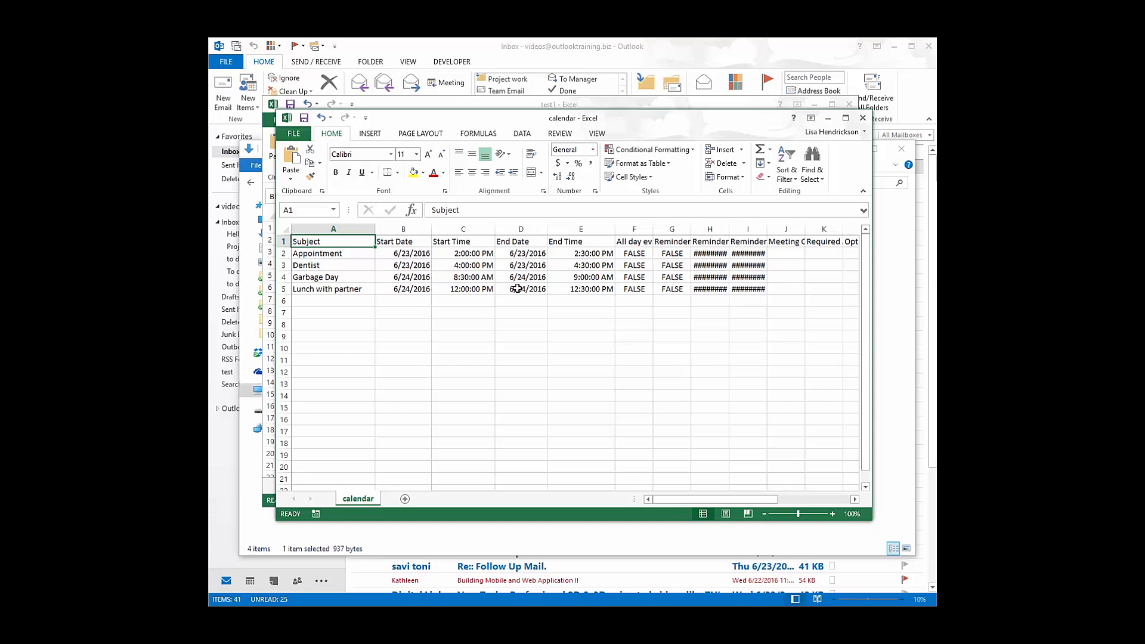
left_click(864, 119)
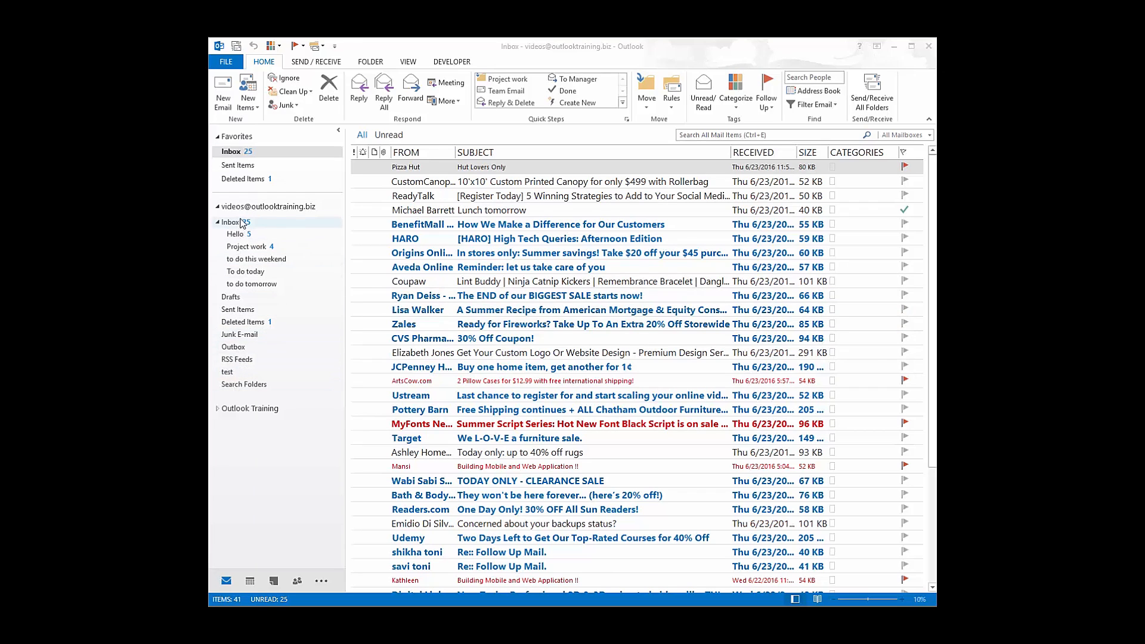
- Start a new export to a file, using Outlook Data File (.pst) as the file type
left_click(225, 66)
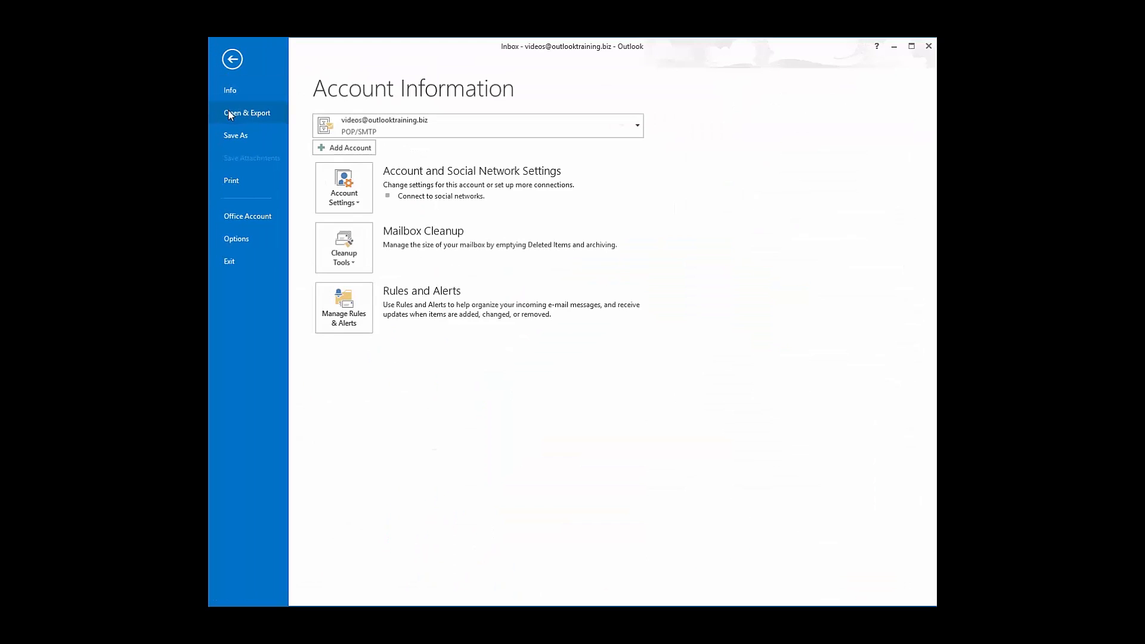
left_click(231, 113)
left_click(364, 217)
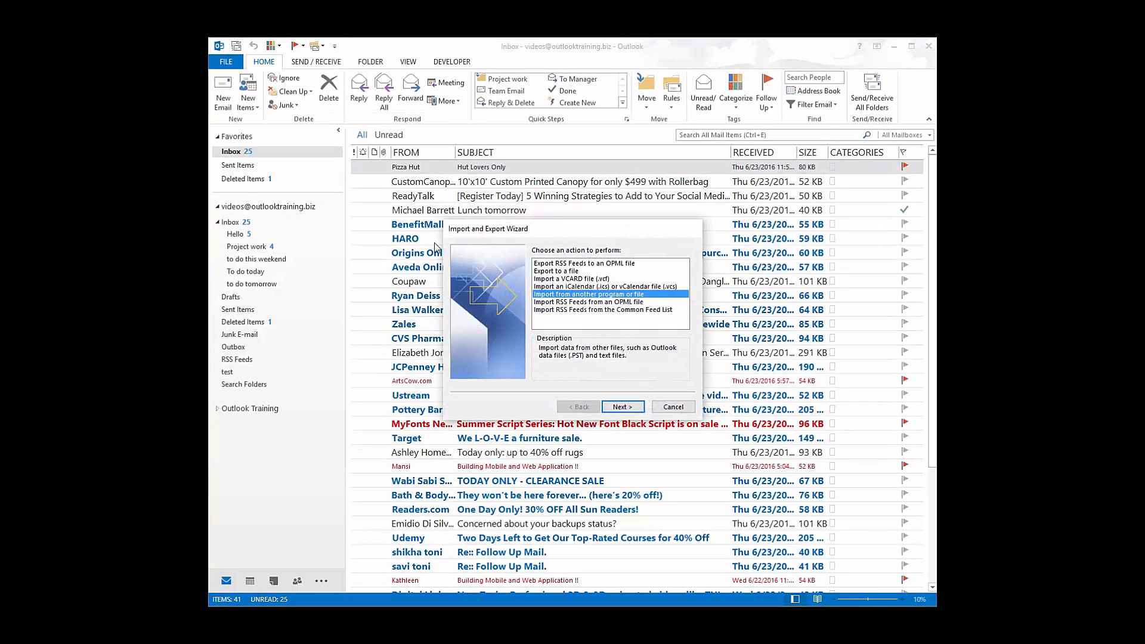
left_click(554, 272)
left_click(622, 406)
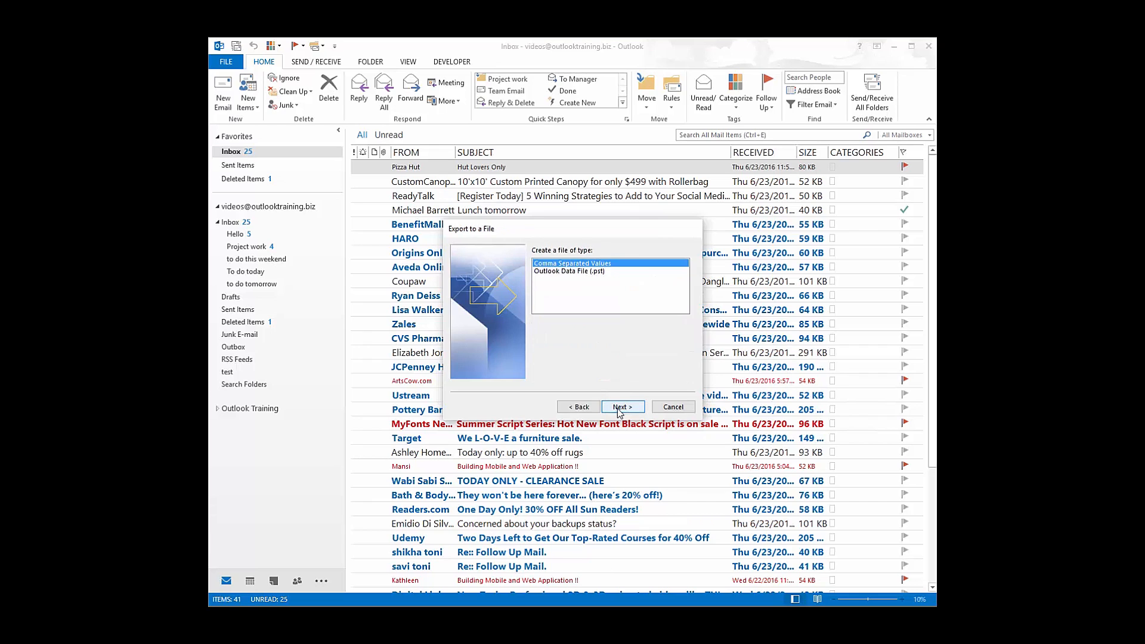
left_click(580, 272)
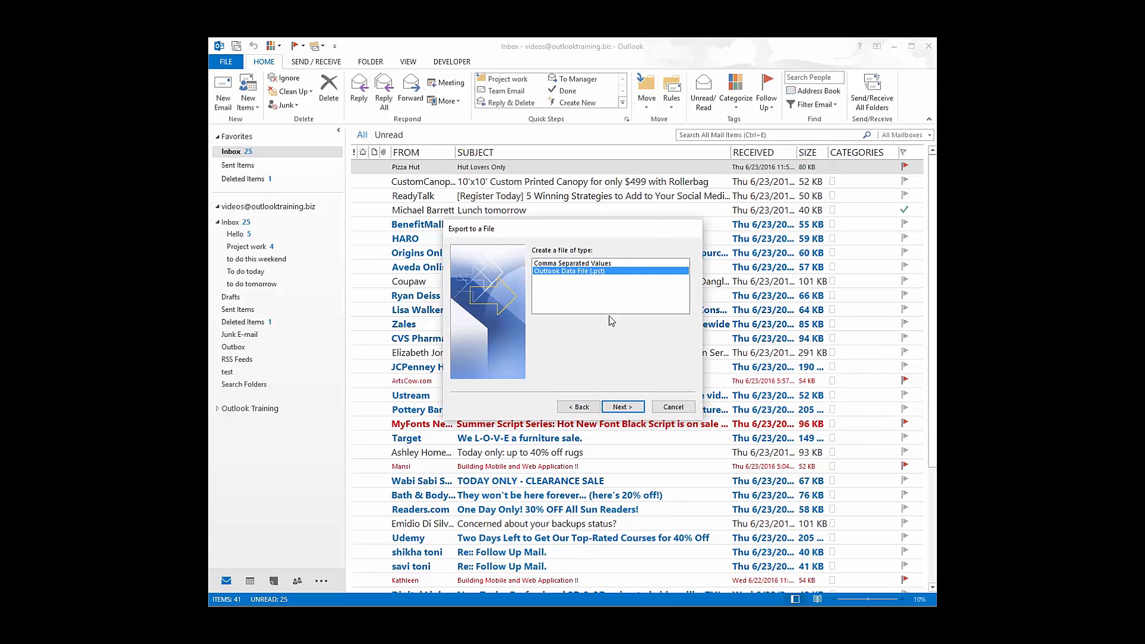
left_click(619, 406)
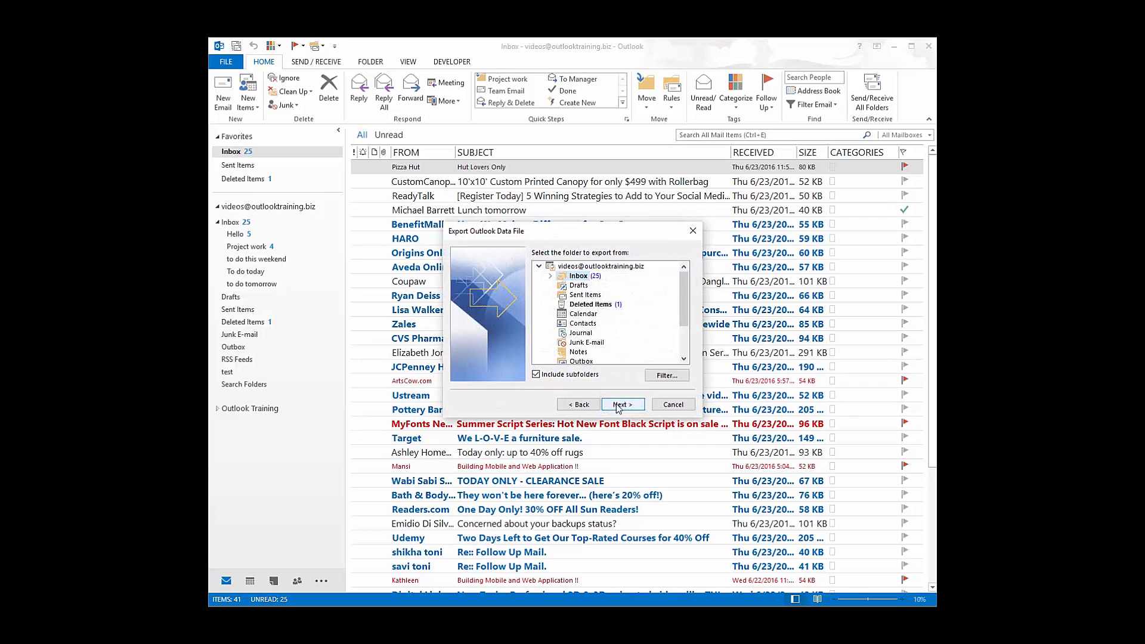
- Export the whole mailbox with subfolders to backup.pst, excluding duplicate items and leaving the optional password empty
left_click(597, 267)
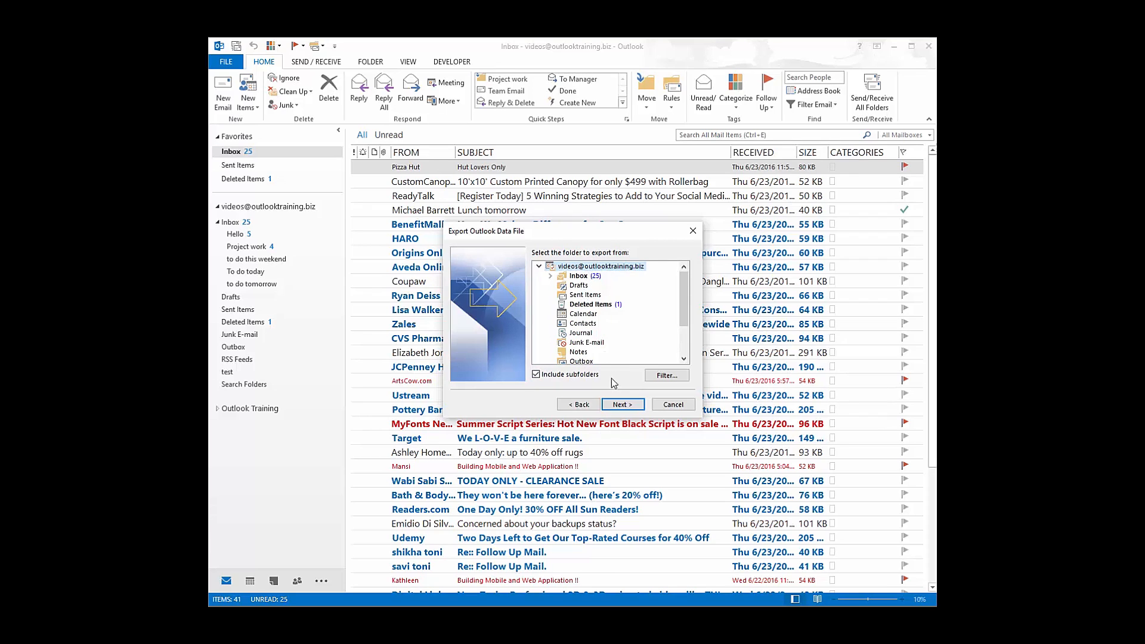
left_click(616, 407)
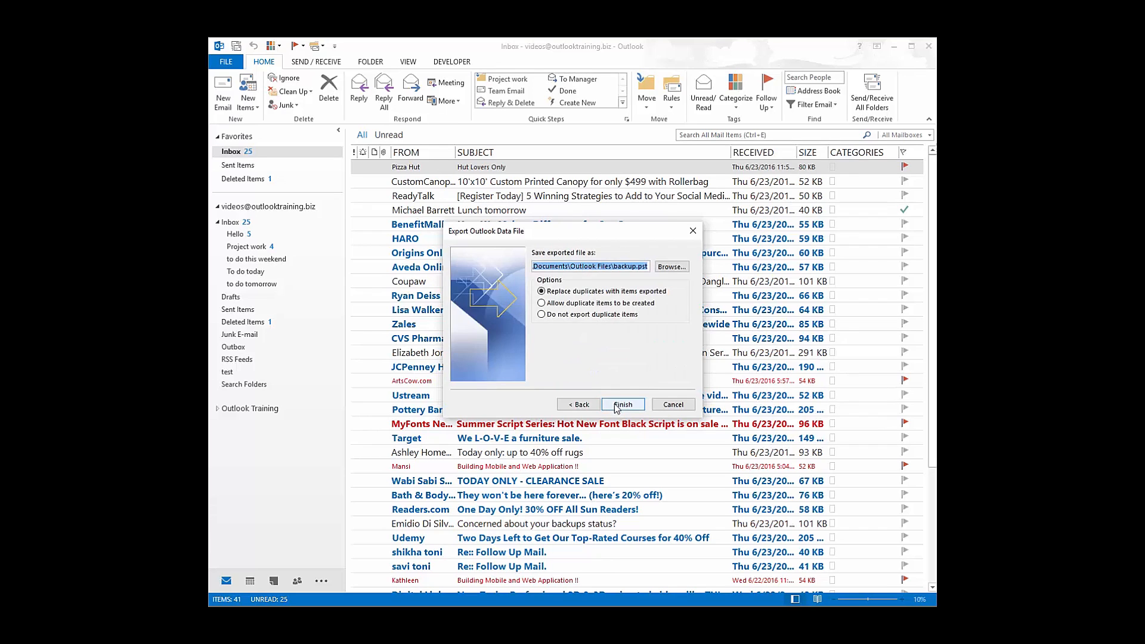
left_click(571, 316)
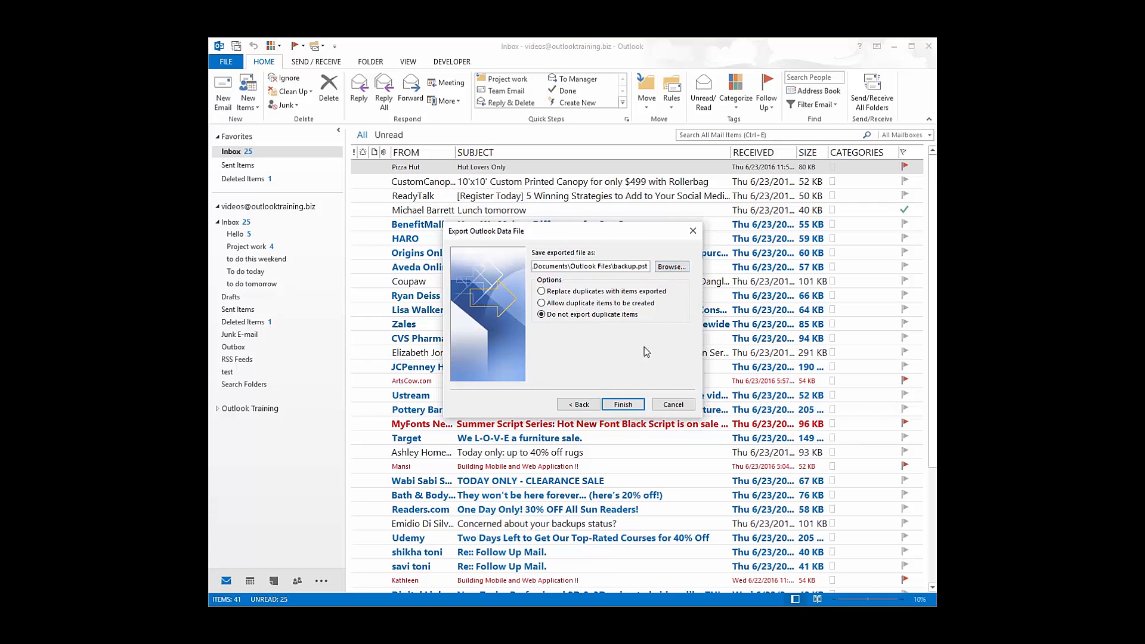
left_click(627, 406)
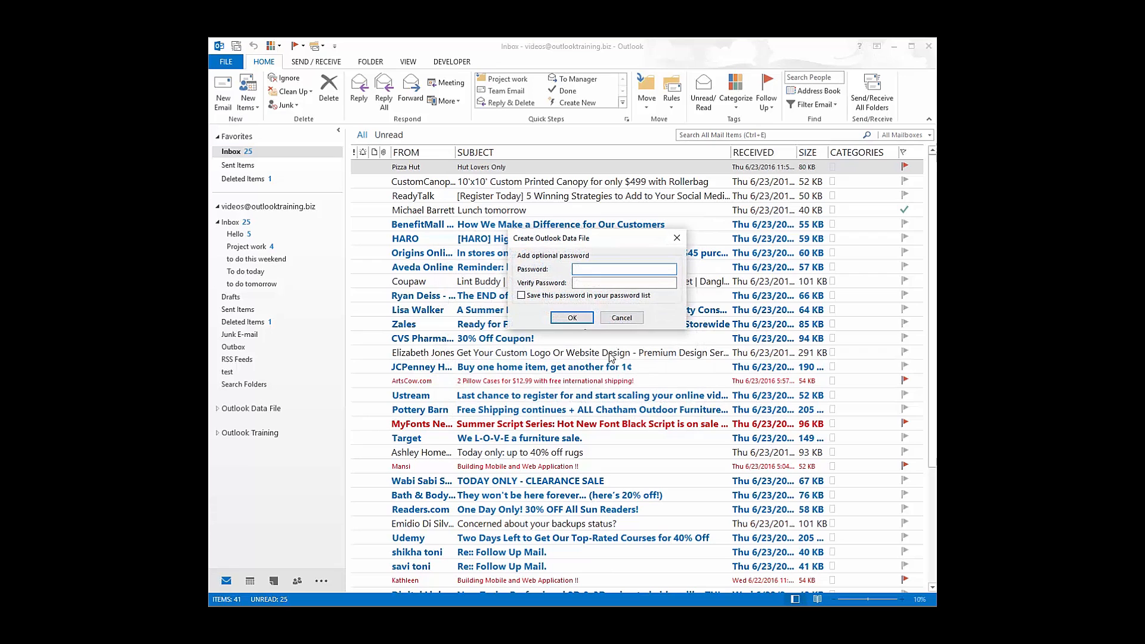
left_click(573, 318)
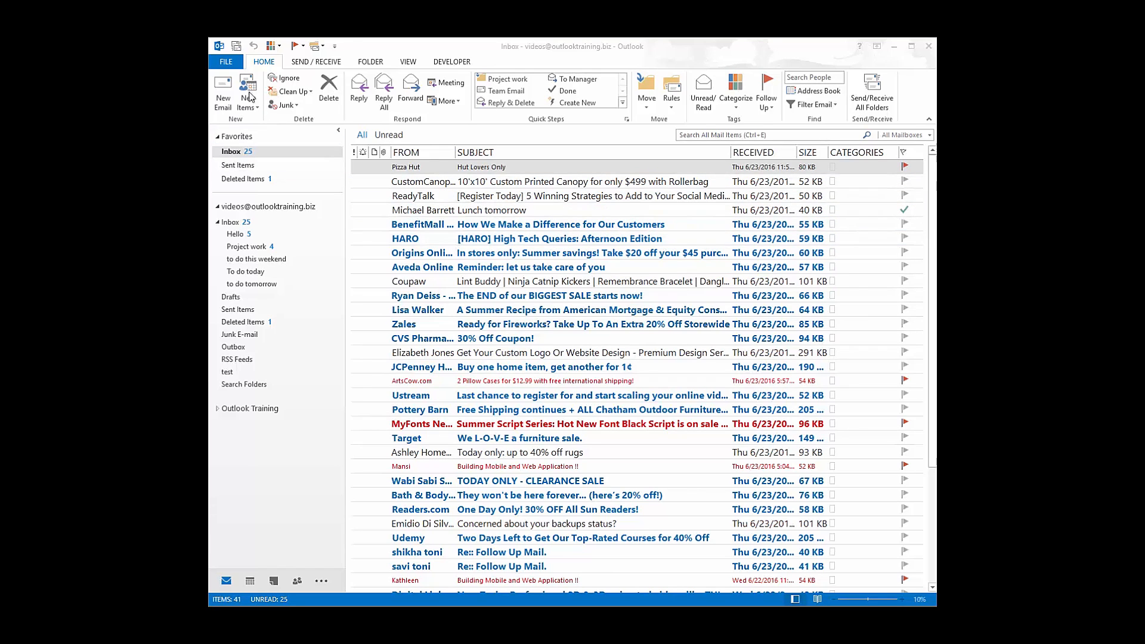
- Start an import from another program or file, using Comma Separated Values as the file type
left_click(226, 62)
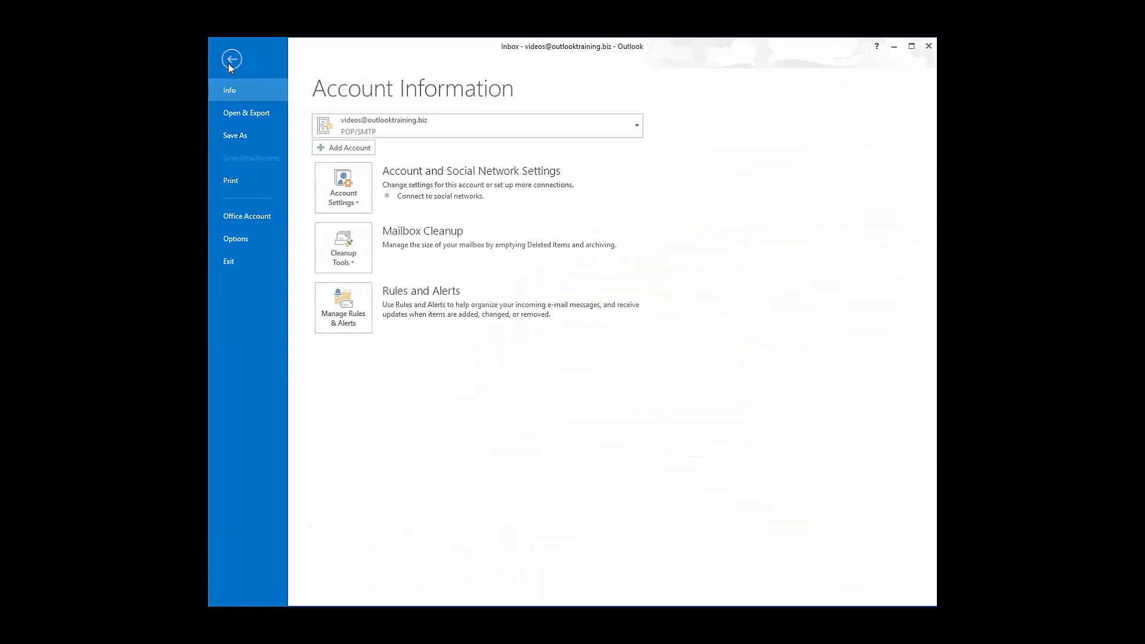
left_click(227, 114)
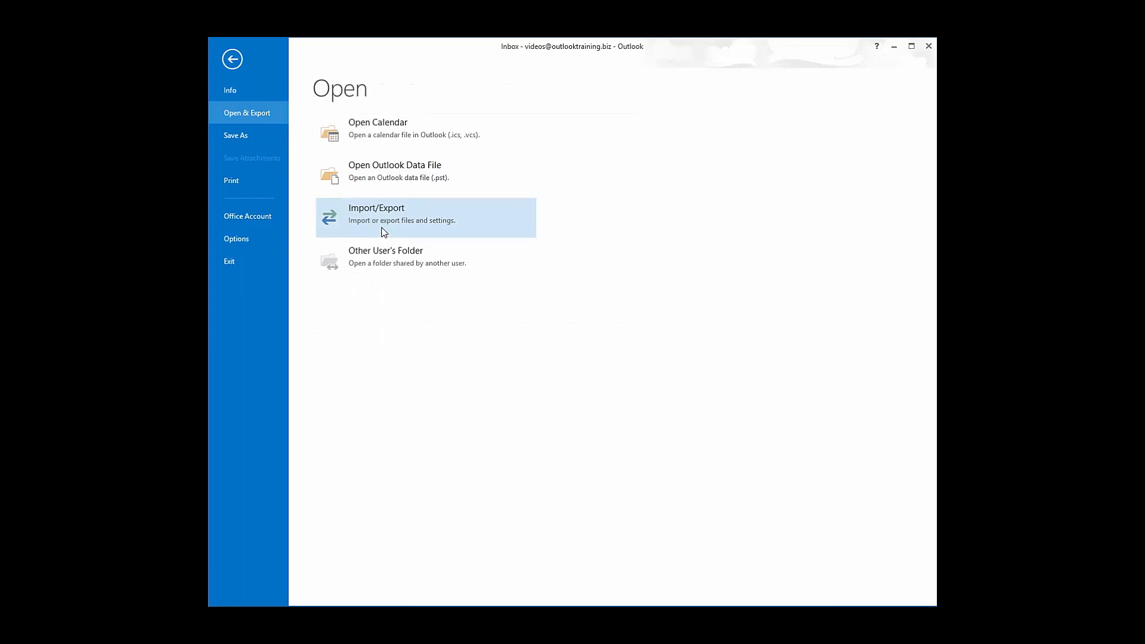
left_click(383, 232)
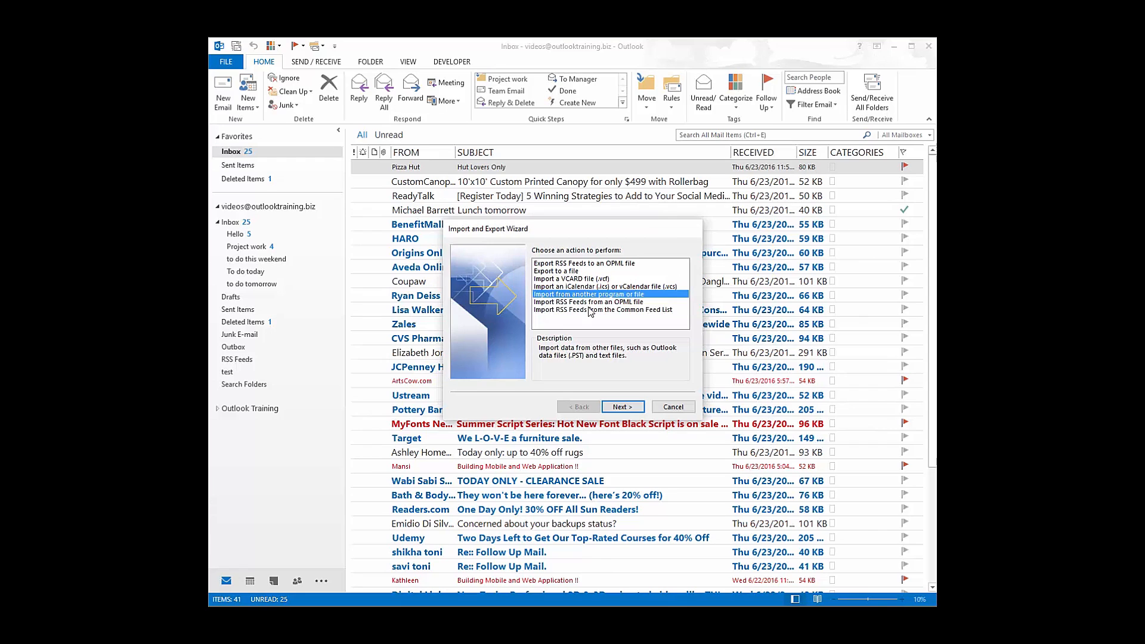
left_click(622, 407)
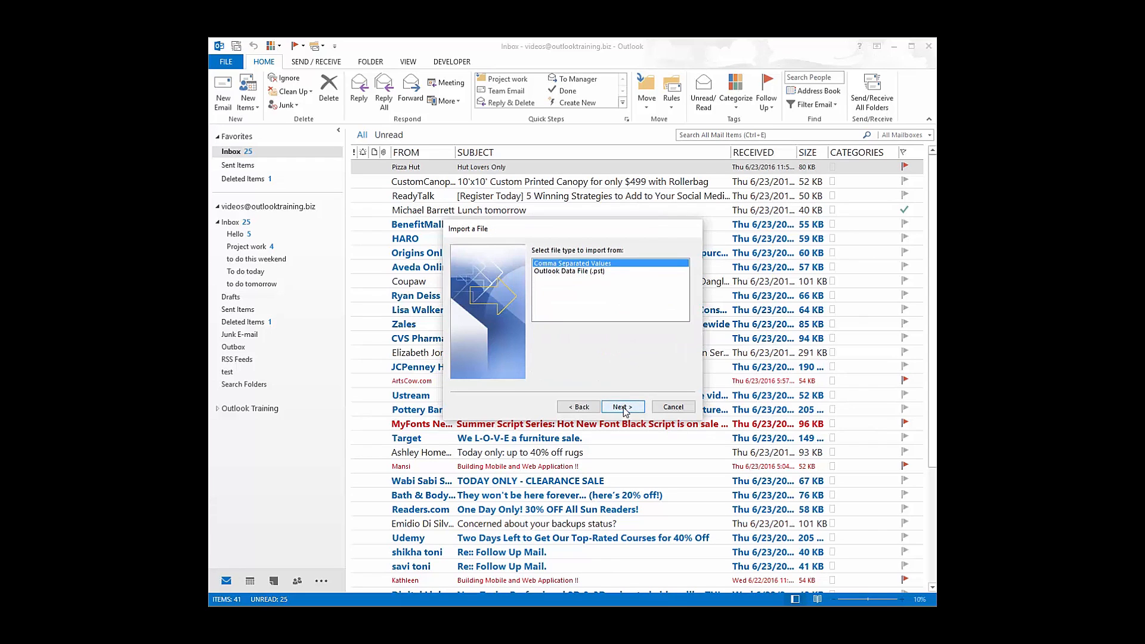
left_click(585, 272)
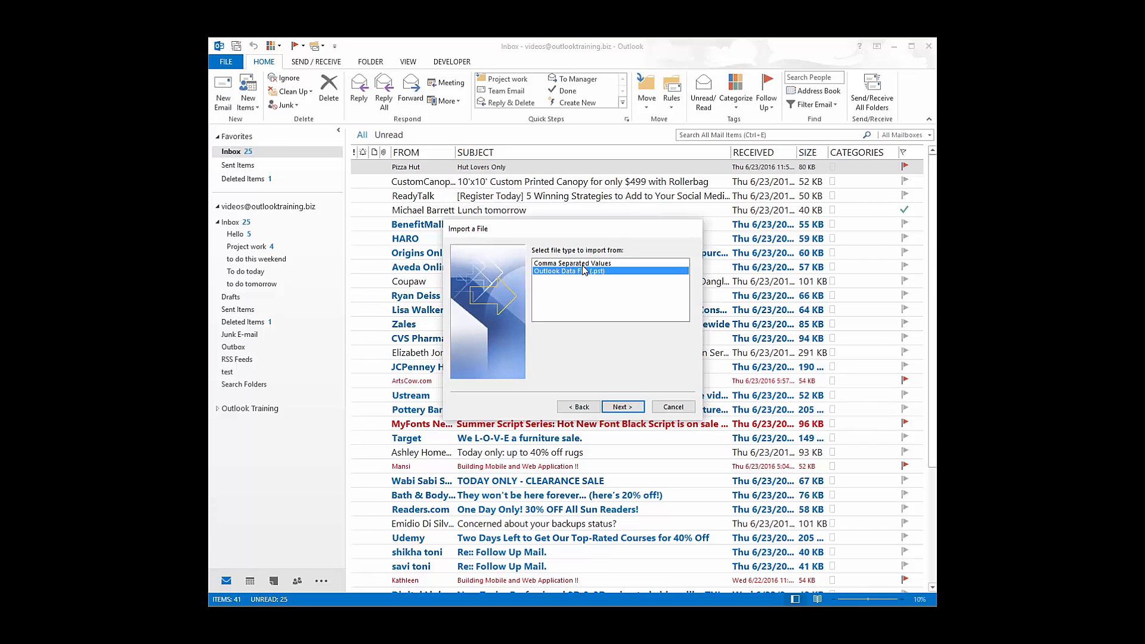
left_click(583, 266)
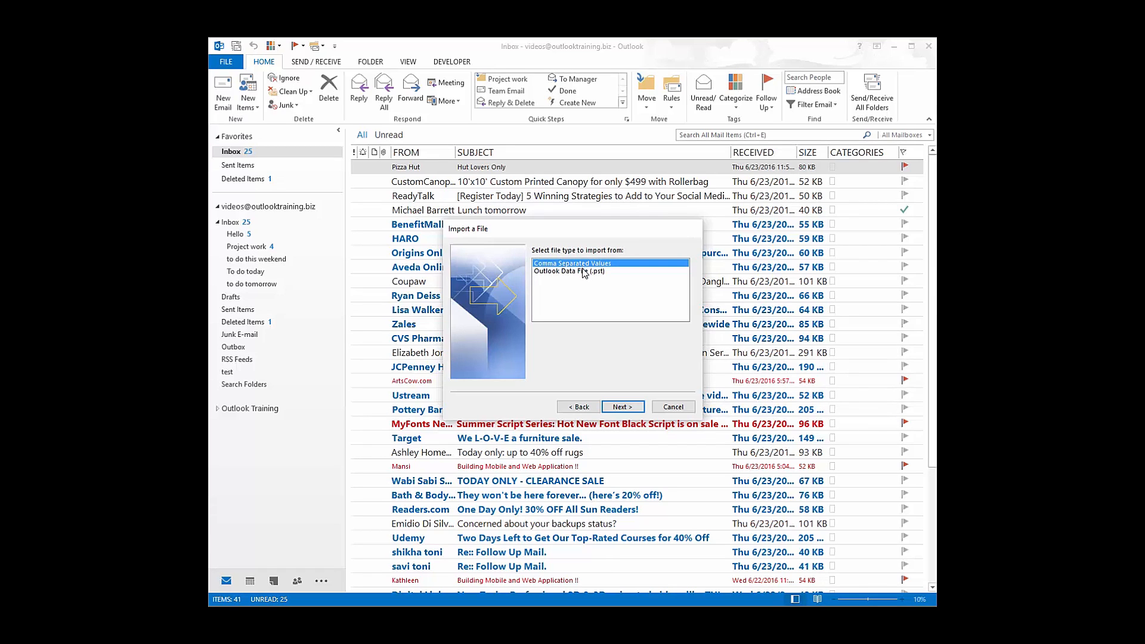
left_click(583, 272)
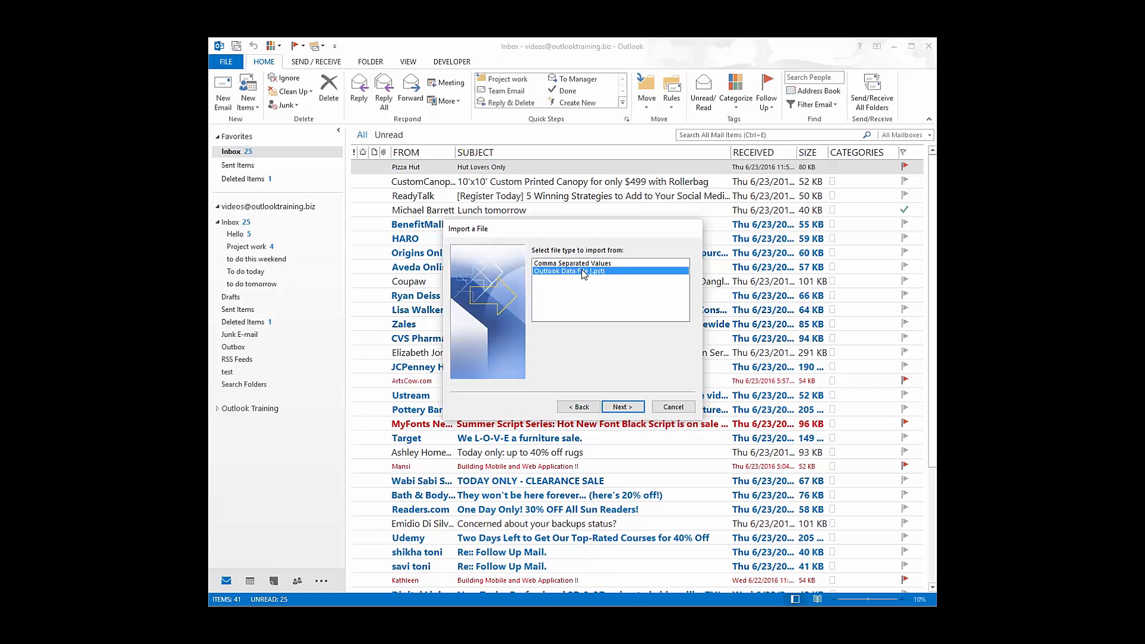
left_click(583, 266)
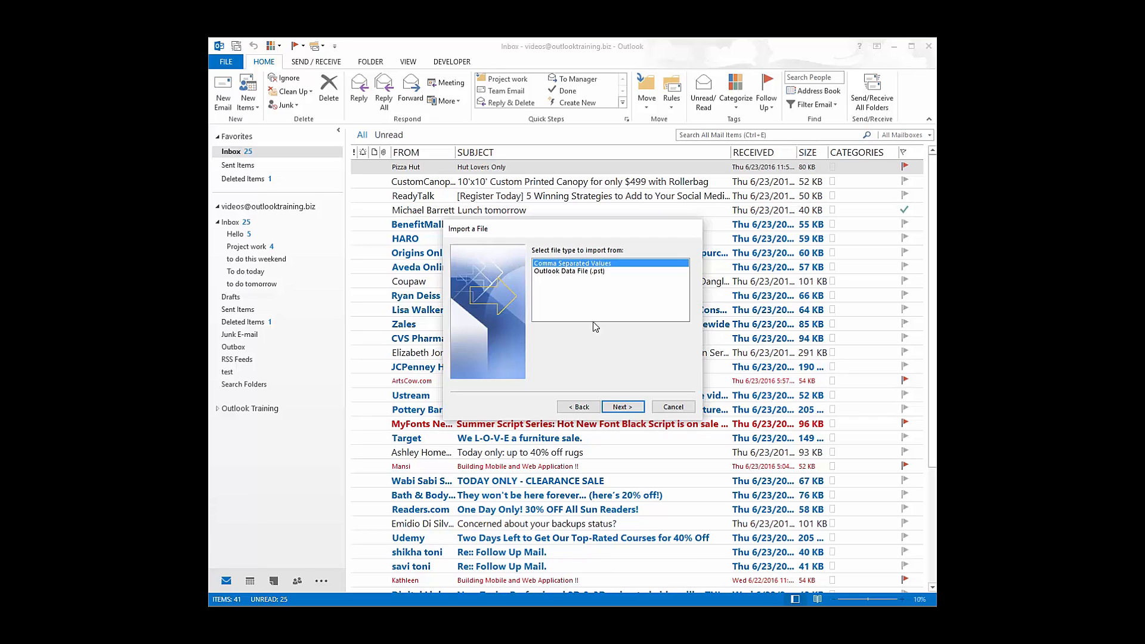
left_click(618, 406)
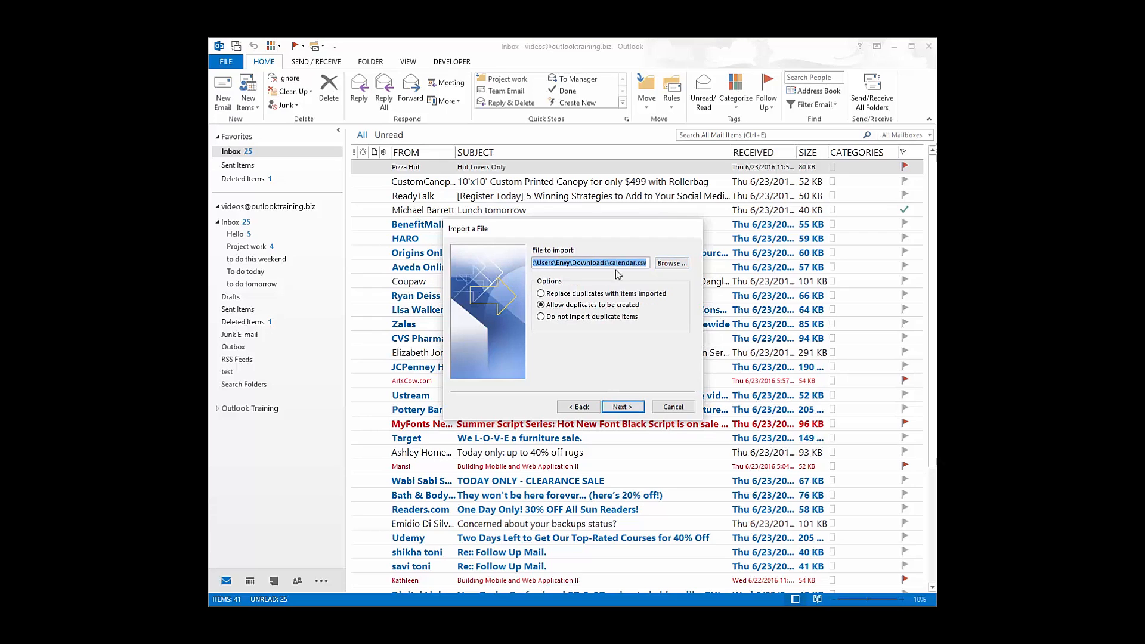
- Import calendar.csv from the Downloads folder into the Calendar folder, without importing duplicate items
left_click(576, 318)
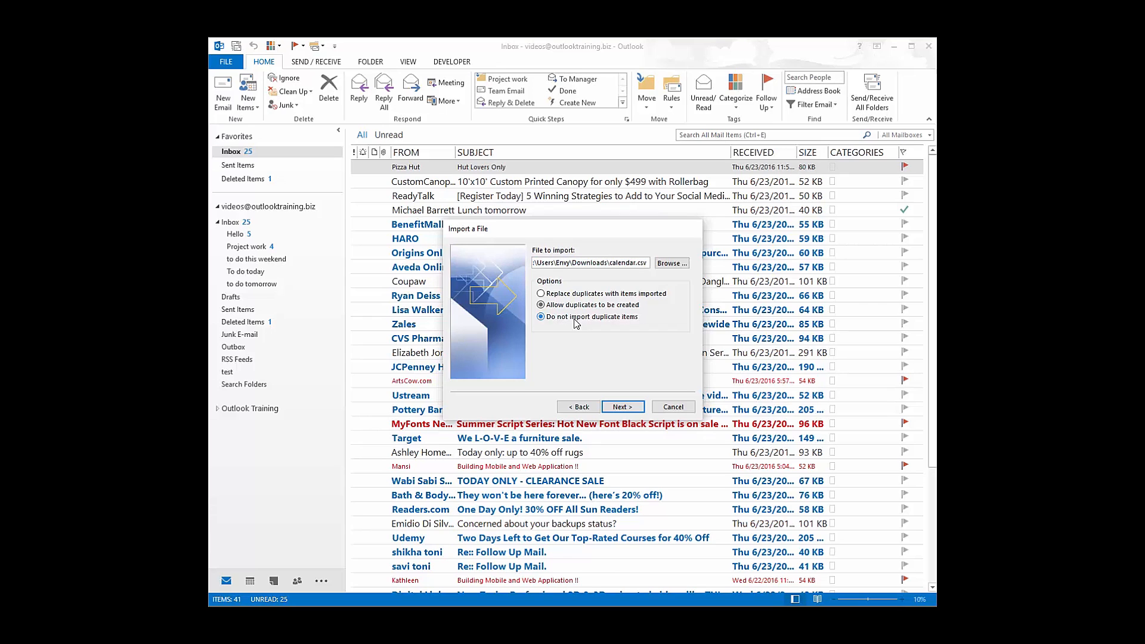
left_click(620, 408)
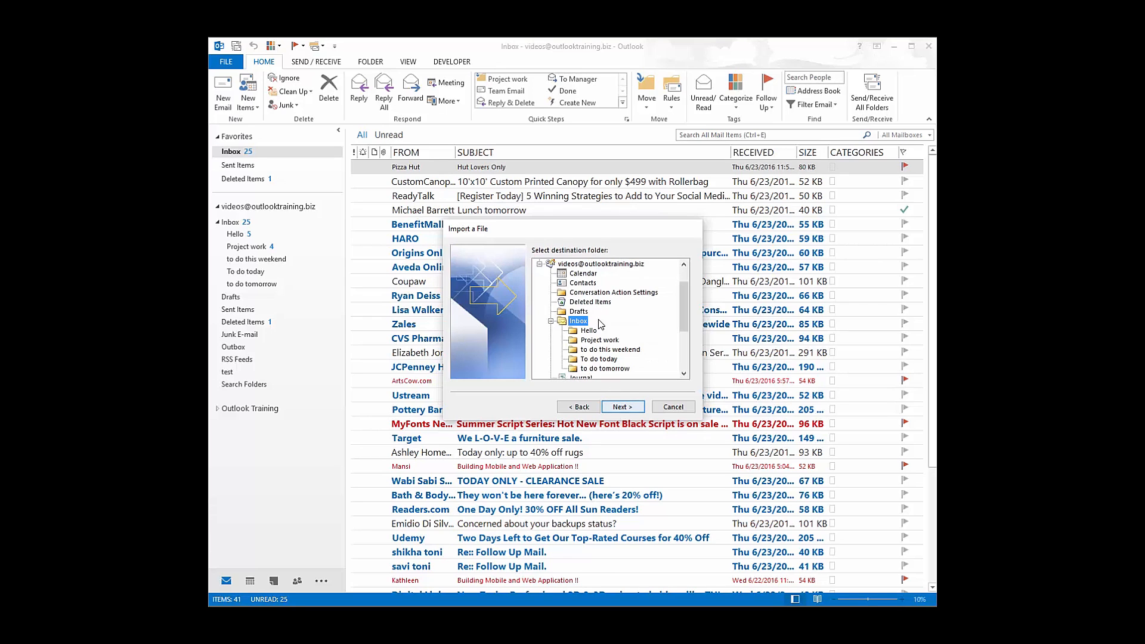
left_click(580, 274)
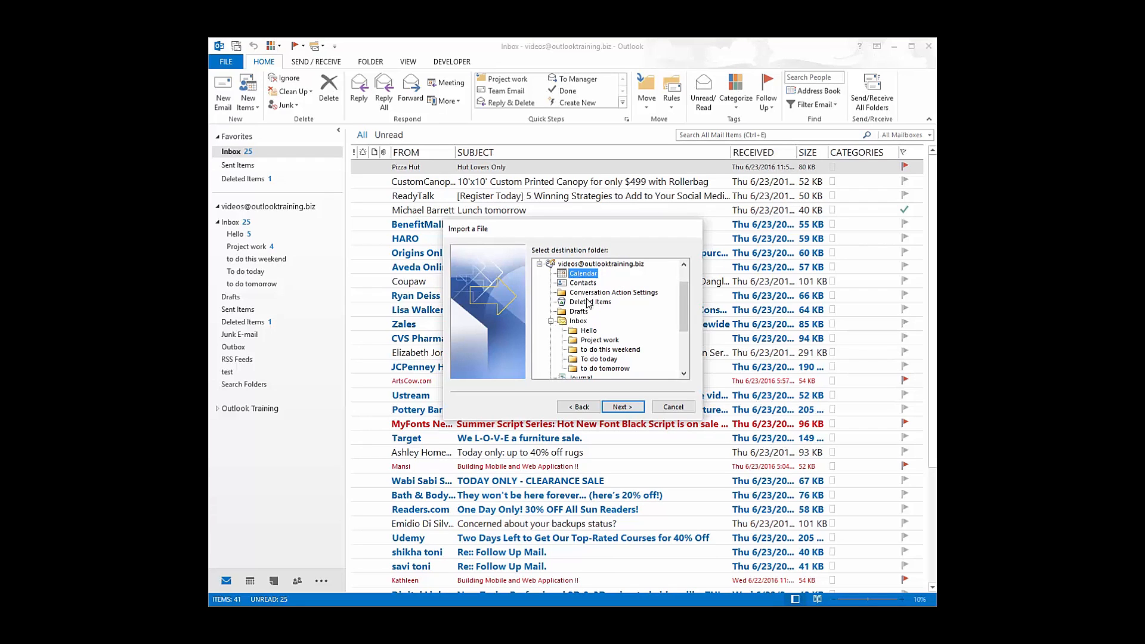
left_click(615, 409)
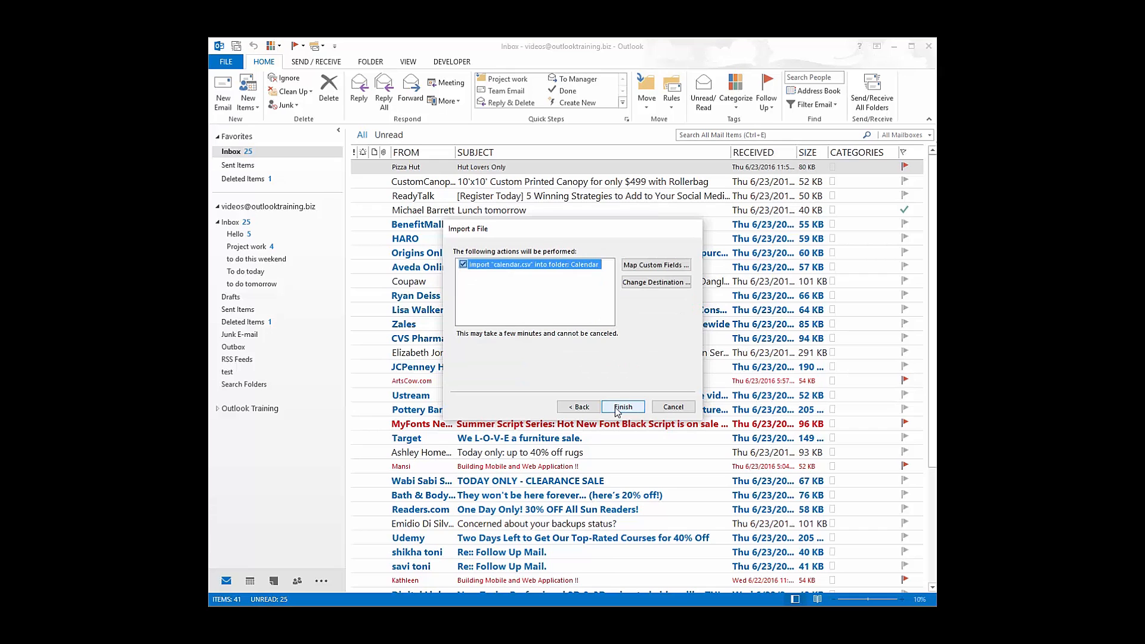
left_click(622, 407)
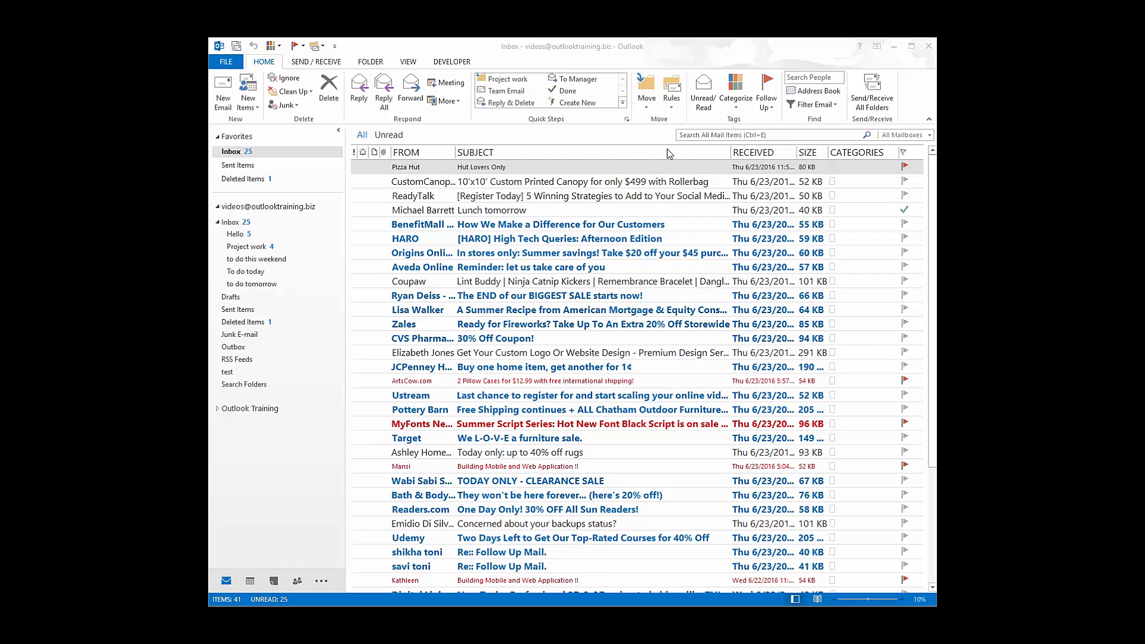
- Rearrange the inbox columns after From into the order Categories, Size, Received, Subject
left_click_drag(770, 154, 471, 162)
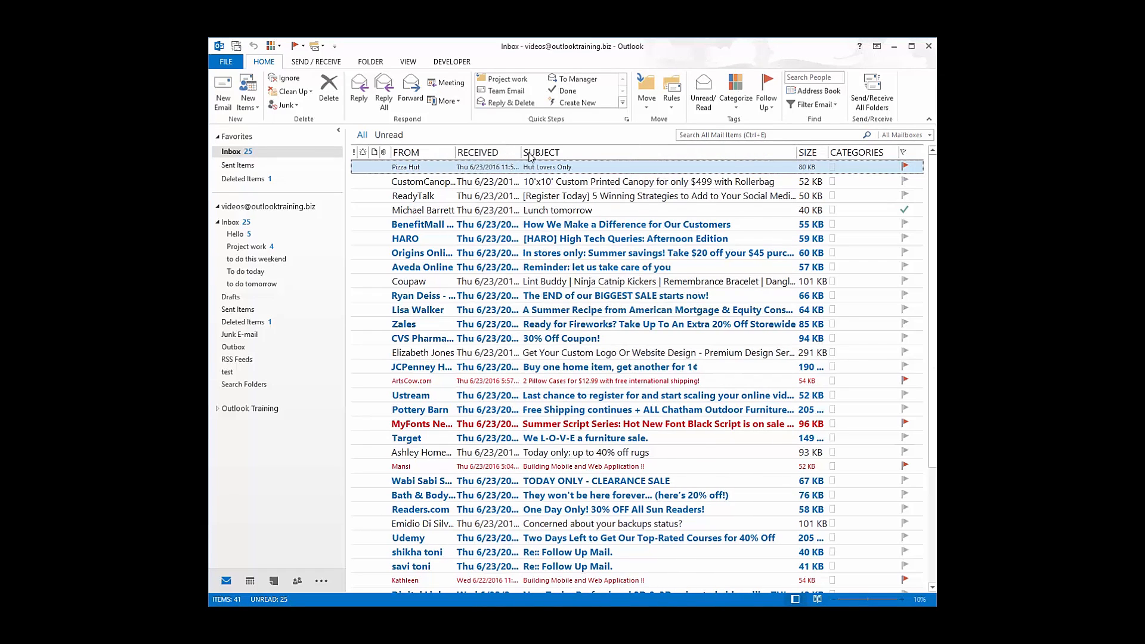
left_click_drag(807, 156, 476, 162)
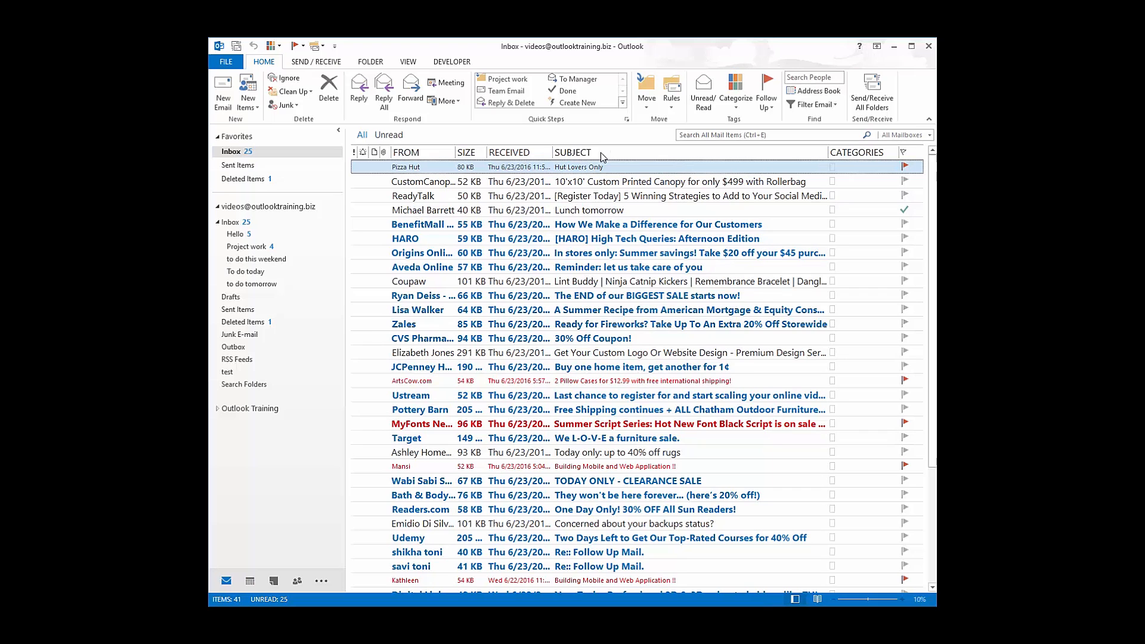
left_click_drag(827, 157, 440, 166)
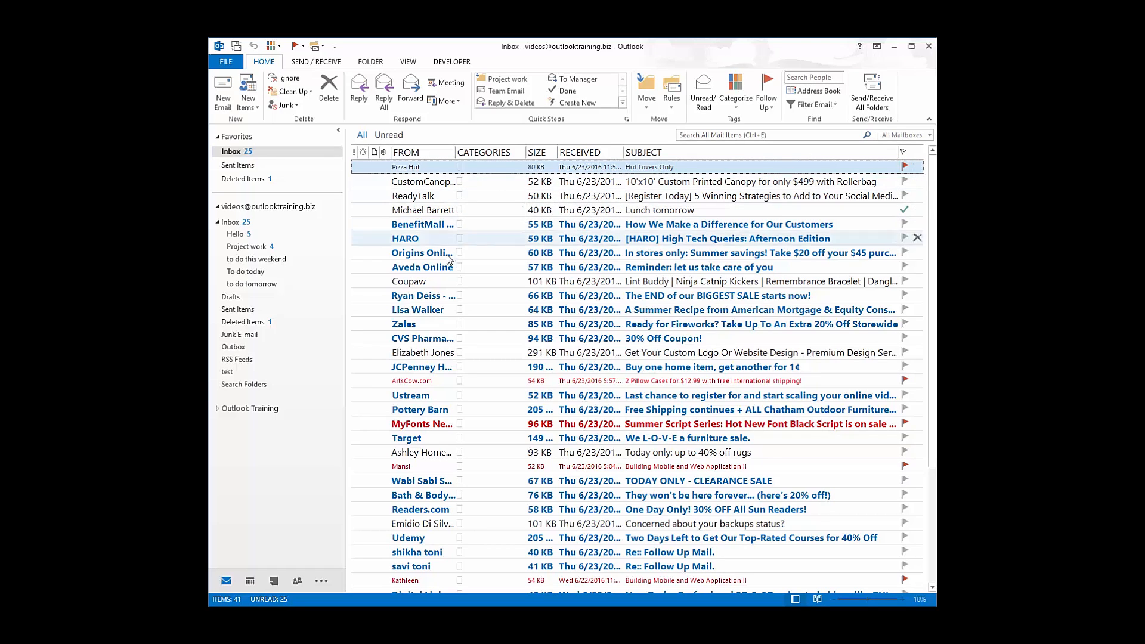
- In the contacts list, move the Categories column directly after Job Title and the File As column directly after Categories
left_click(297, 582)
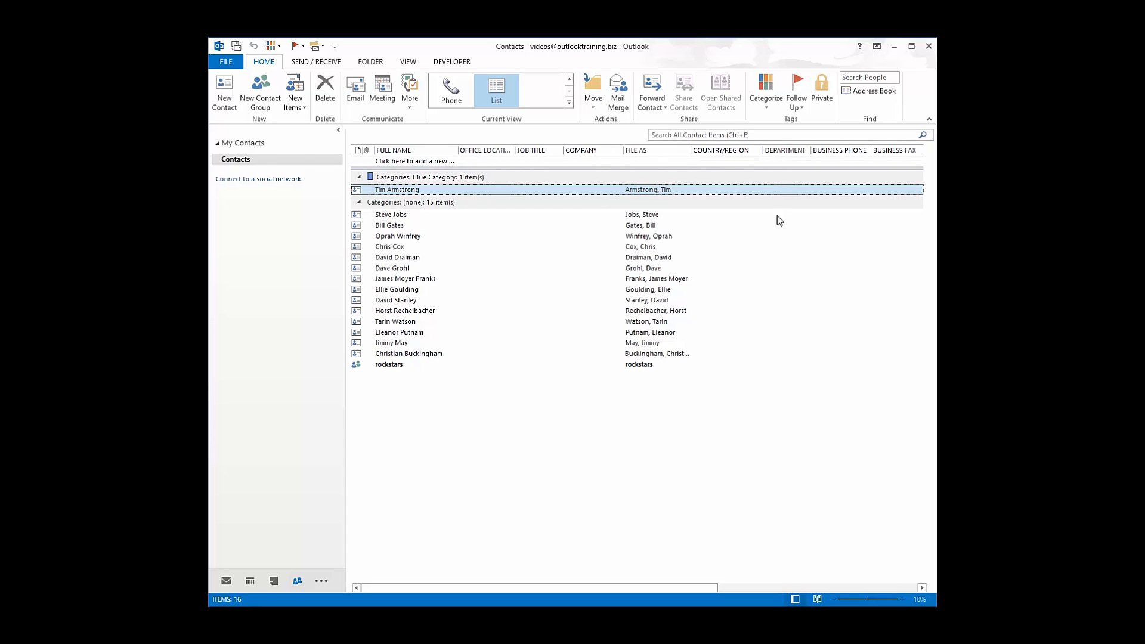
left_click_drag(705, 590, 916, 586)
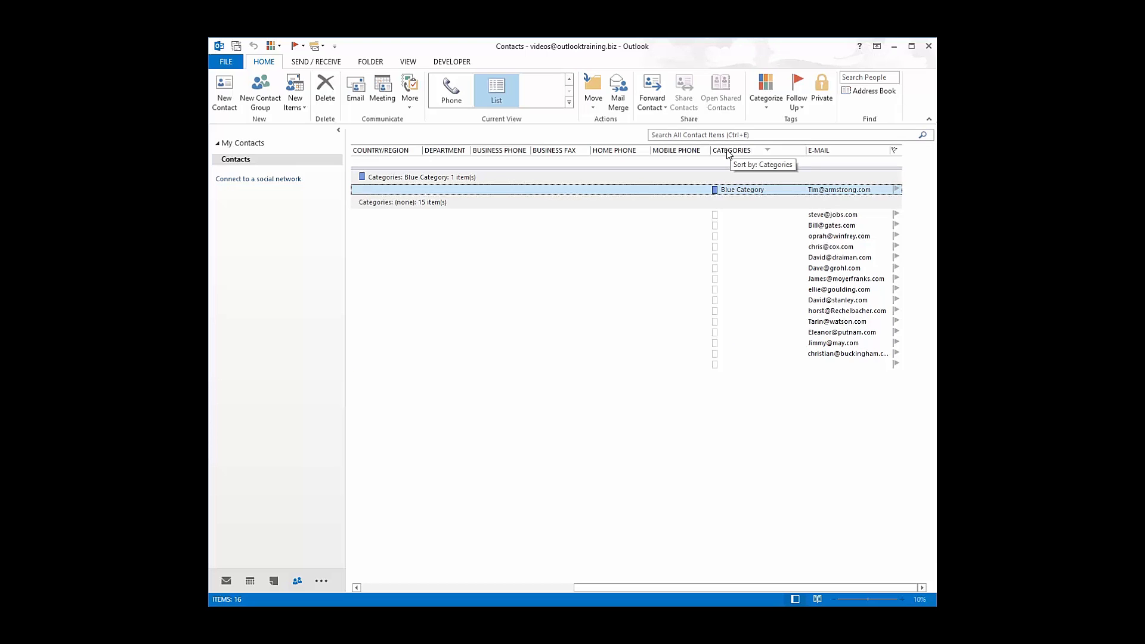
left_click_drag(728, 151, 384, 150)
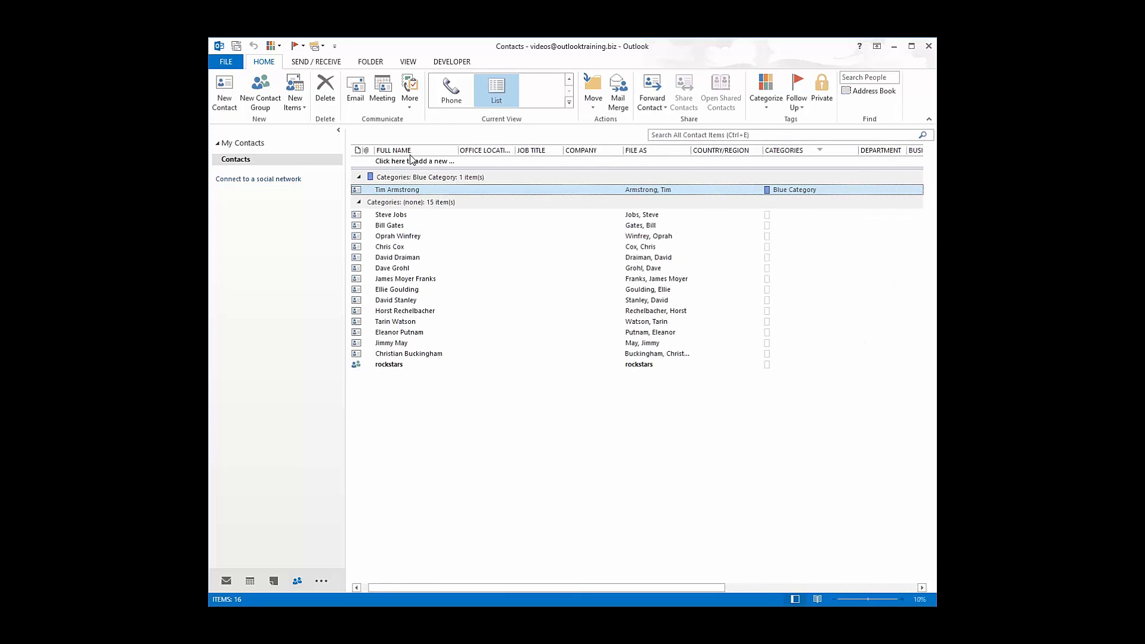
left_click_drag(769, 153, 555, 159)
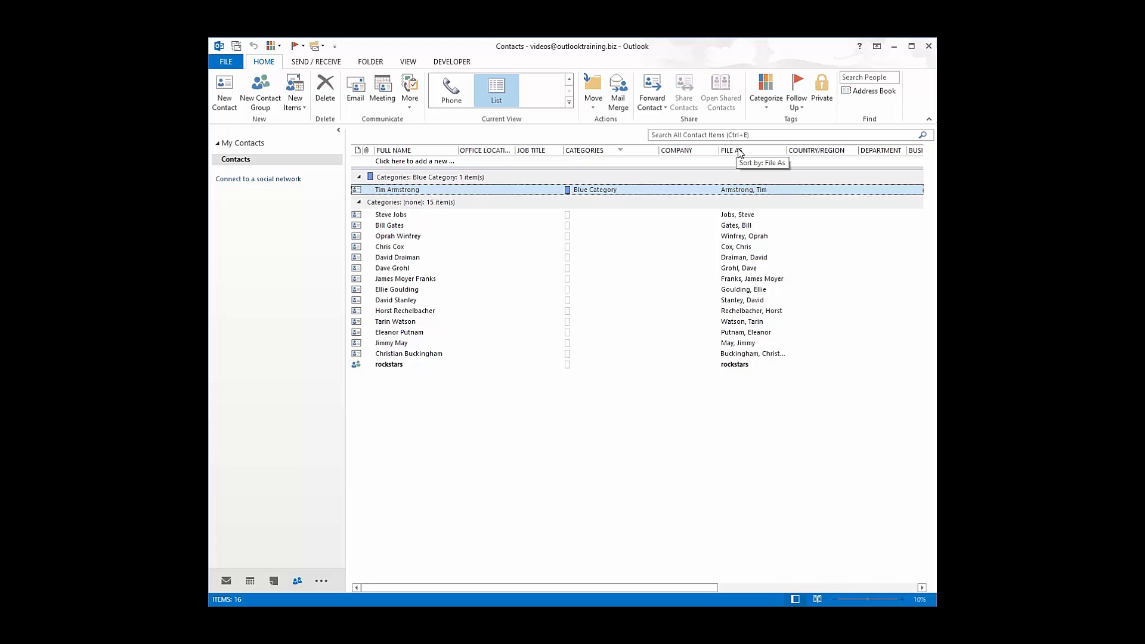
left_click_drag(739, 152, 676, 154)
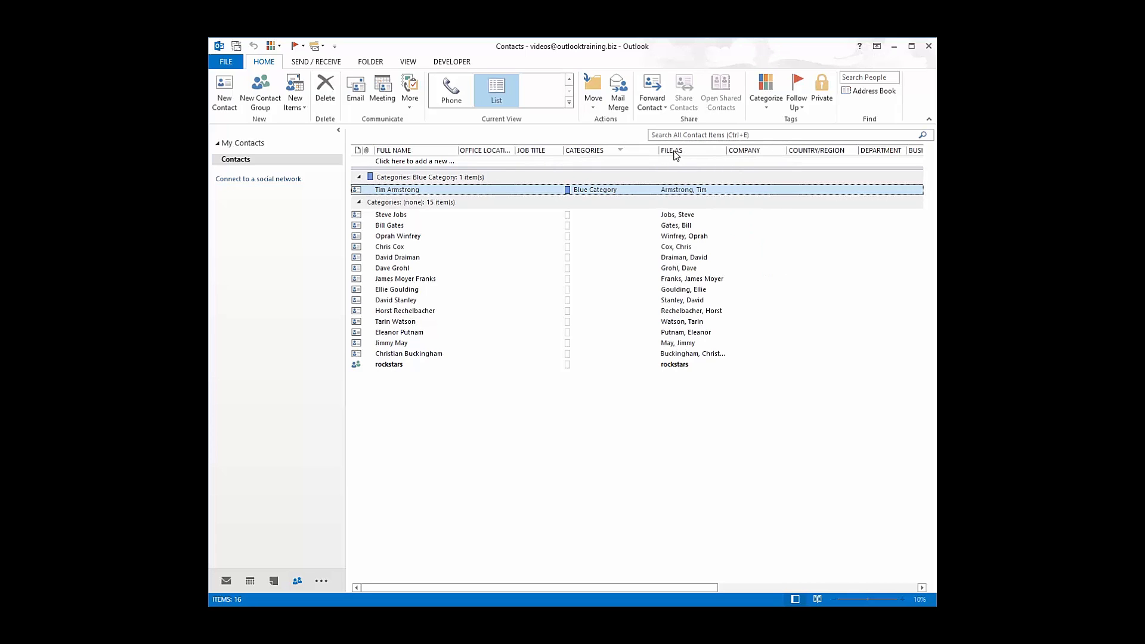
- Open the Field Chooser to view the extra columns available for the contacts list
right_click(639, 154)
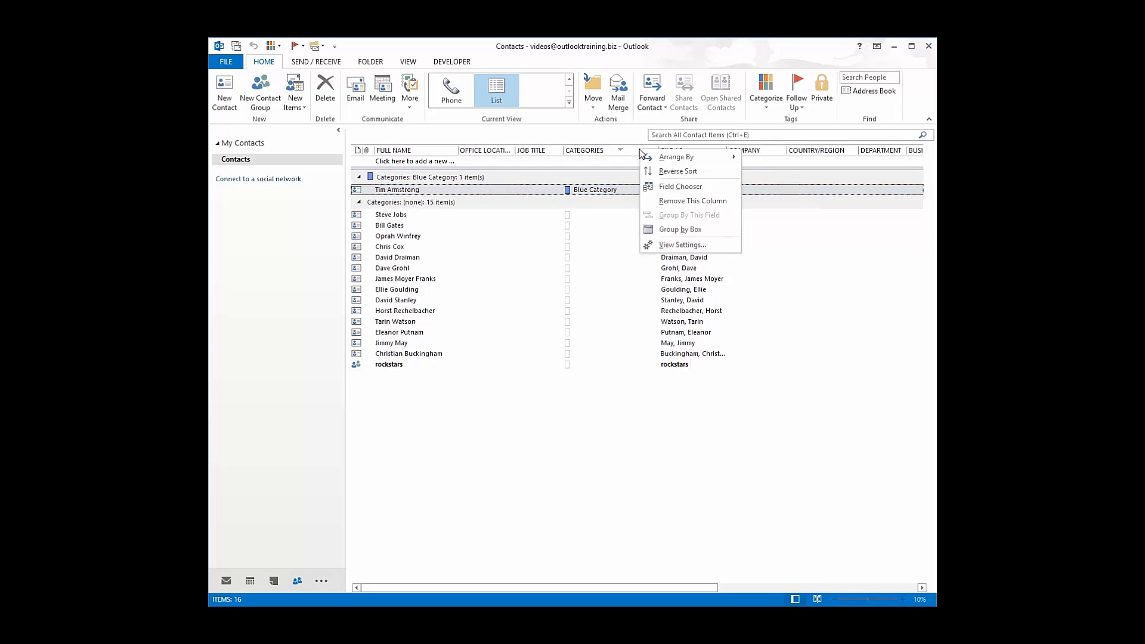
left_click(671, 187)
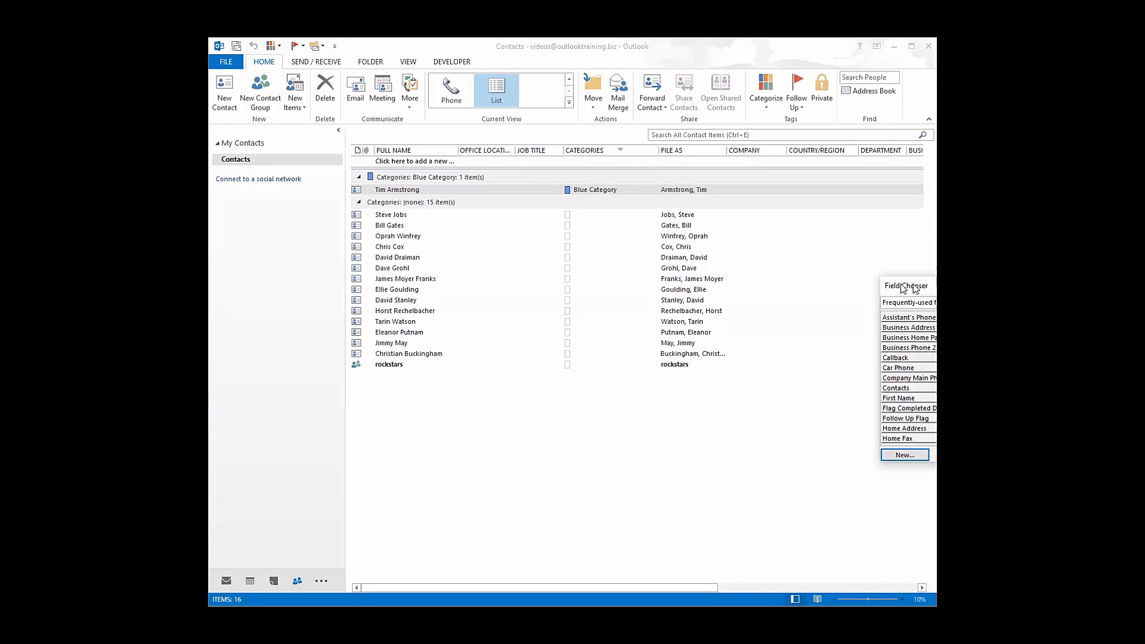
left_click_drag(625, 219, 618, 201)
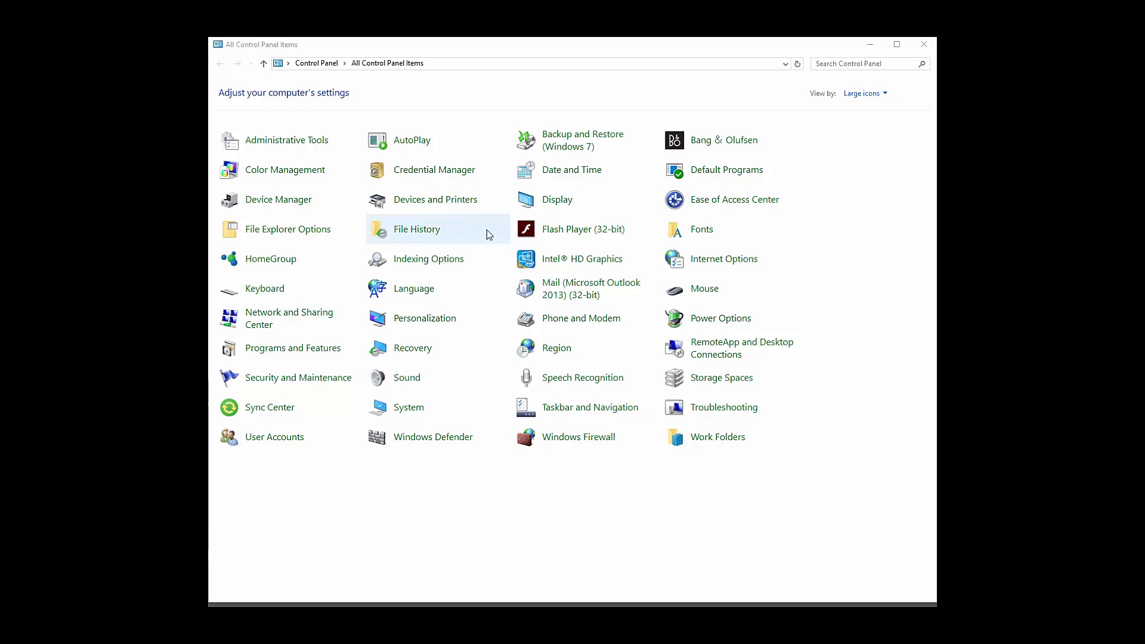
- In Control Panel, open the Outlook 2013 mail setup, look through the profiles set up on the computer, and cancel without changes
left_click(561, 297)
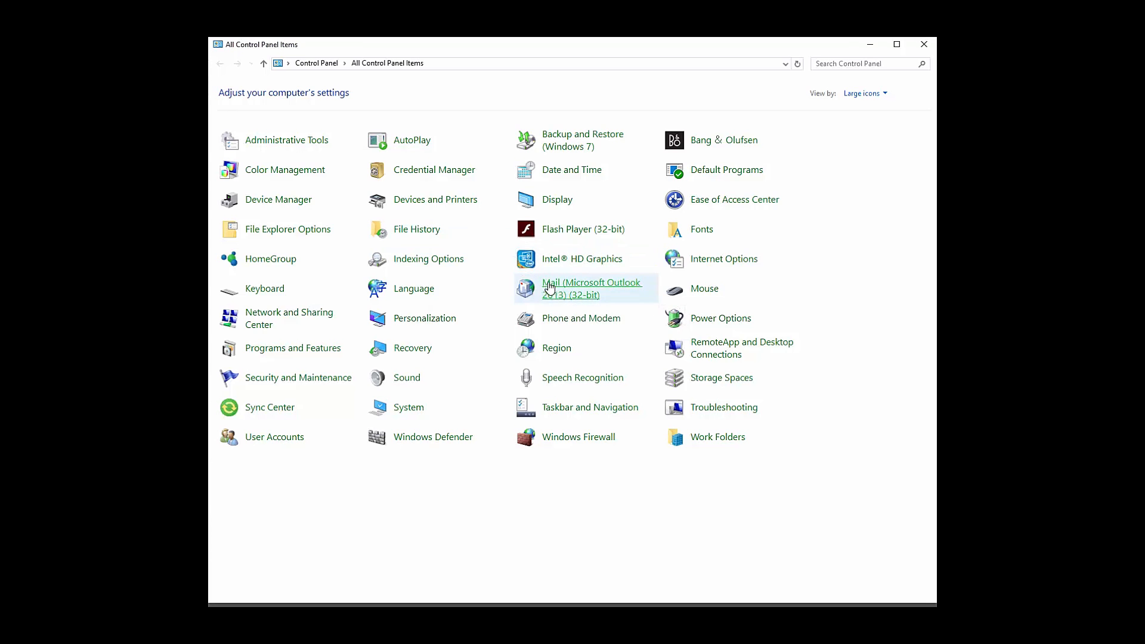
left_click_drag(371, 159, 556, 210)
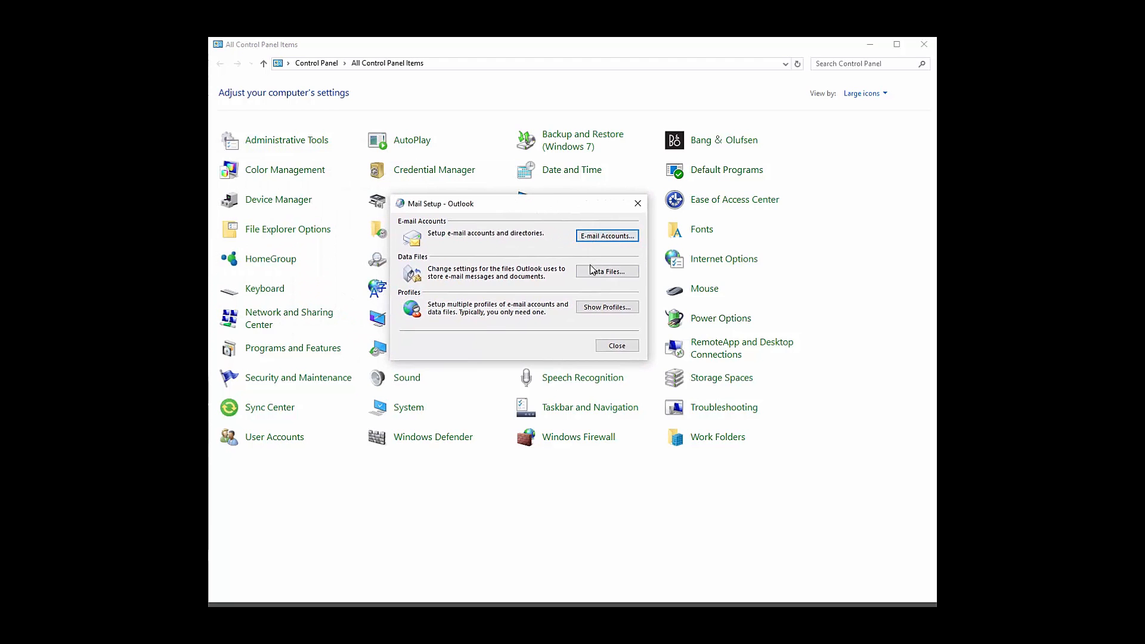
left_click(604, 307)
left_click_drag(319, 145, 605, 187)
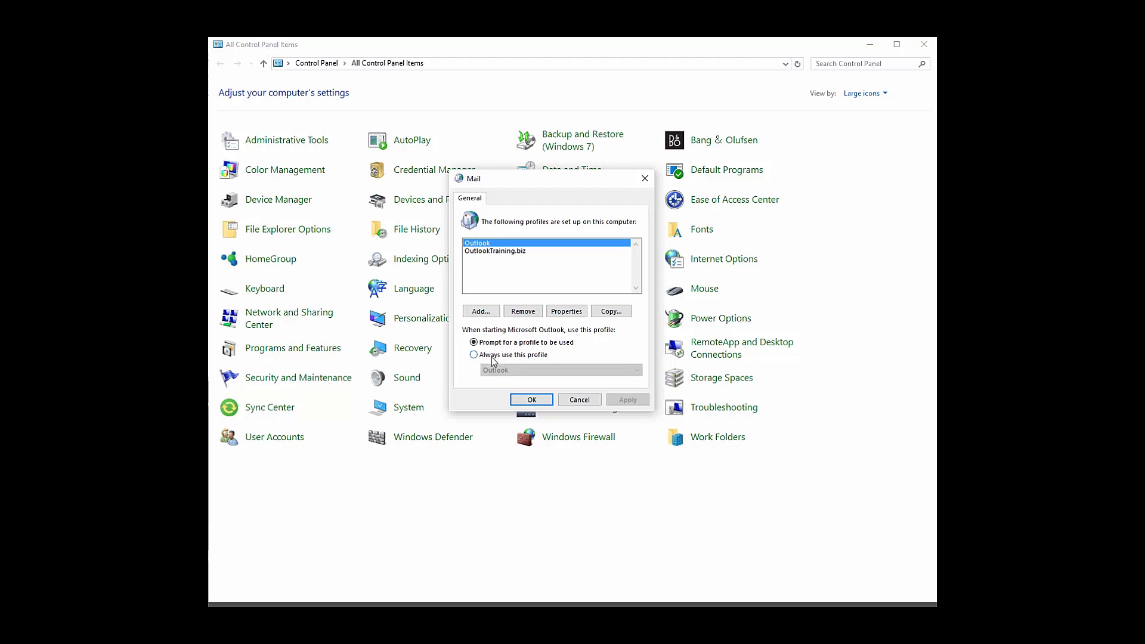
left_click(486, 252)
left_click(486, 243)
left_click(580, 400)
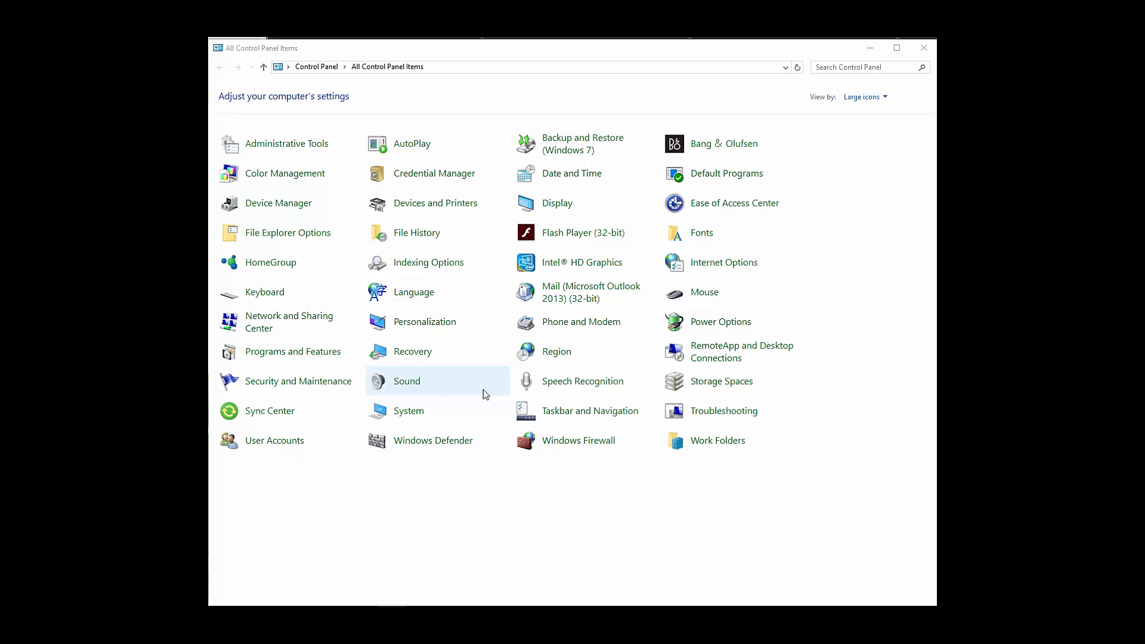
- Reopen the Outlook 2013 mail setup and show the list of mail profiles
left_click(570, 303)
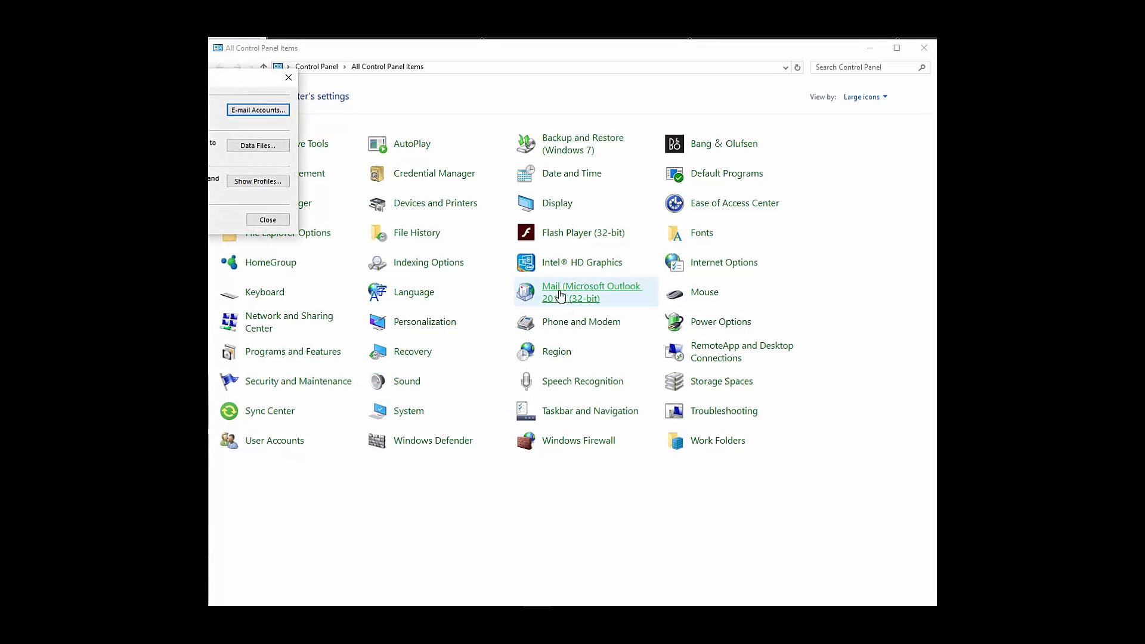
left_click_drag(258, 85, 612, 205)
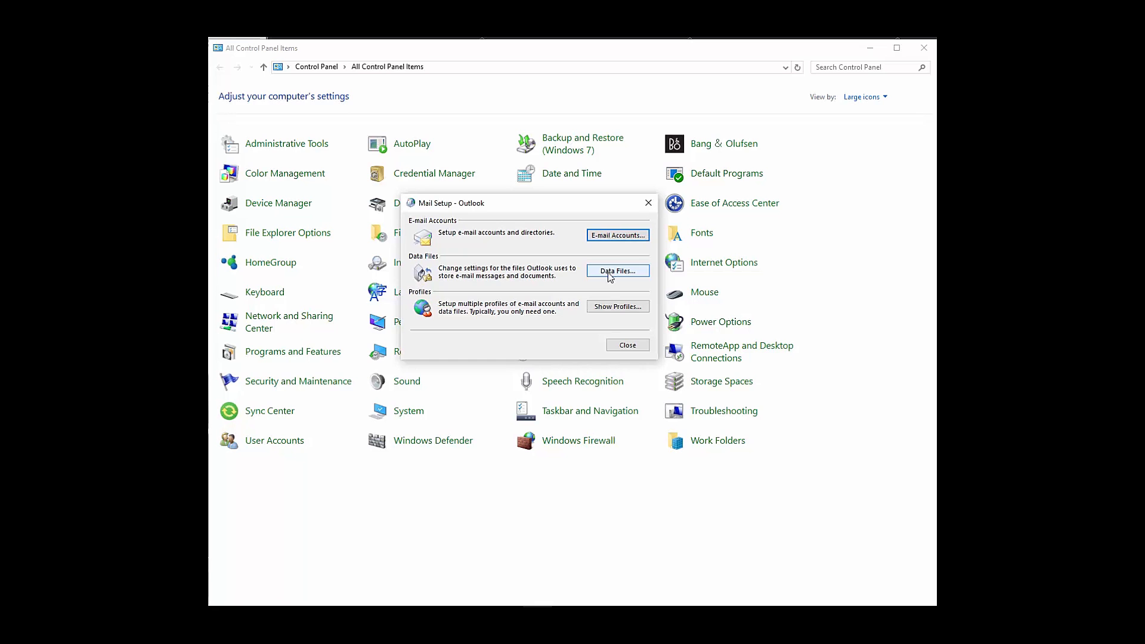
left_click(613, 307)
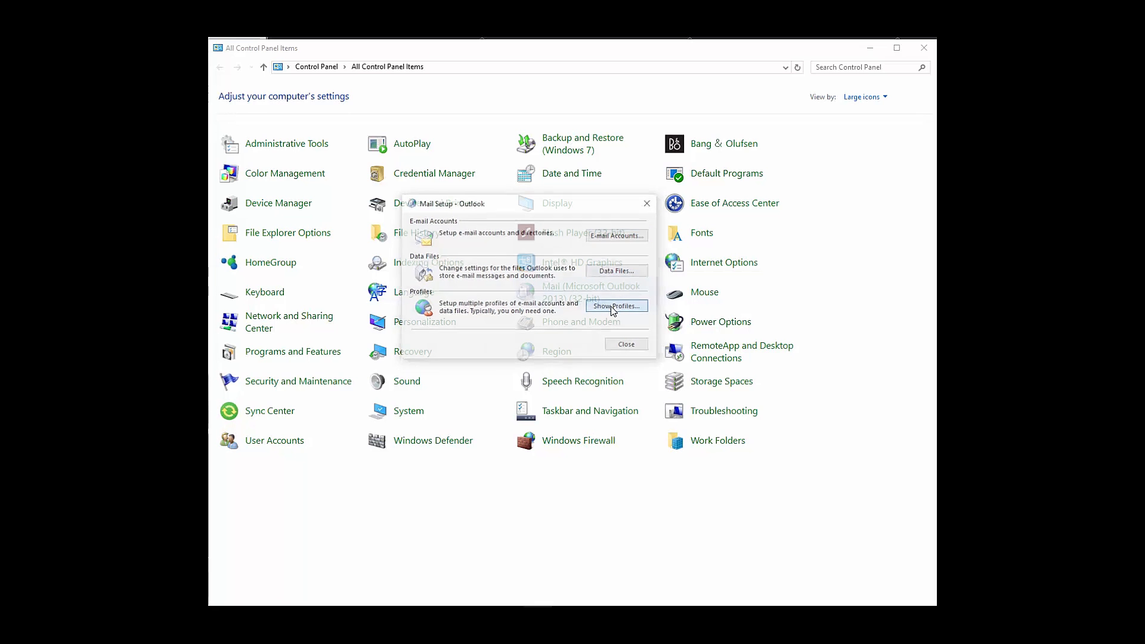
left_click_drag(213, 62, 615, 153)
- Open the OutlookTraining.biz profile, examine its e-mail account settings, and close them to return to the profile list
left_click(510, 224)
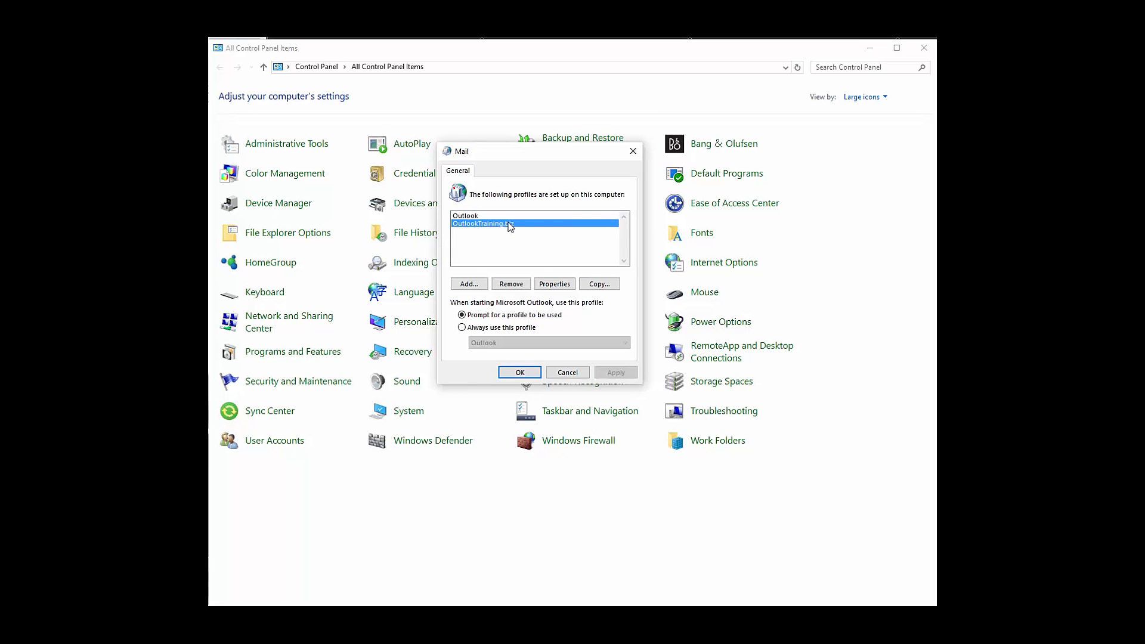
double_click(510, 225)
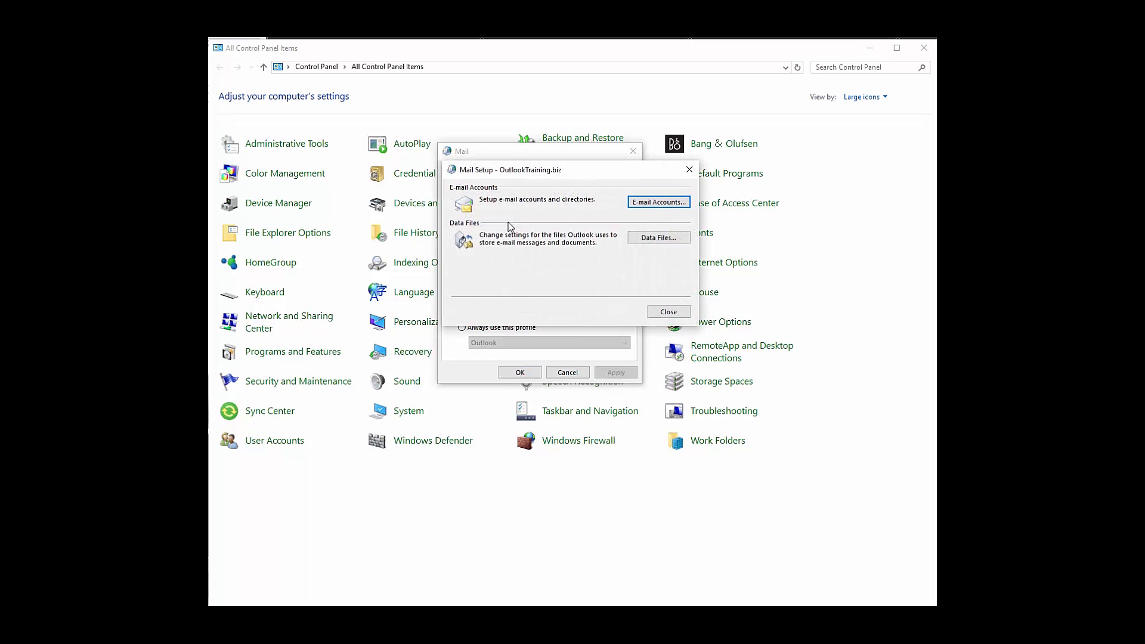
left_click(647, 201)
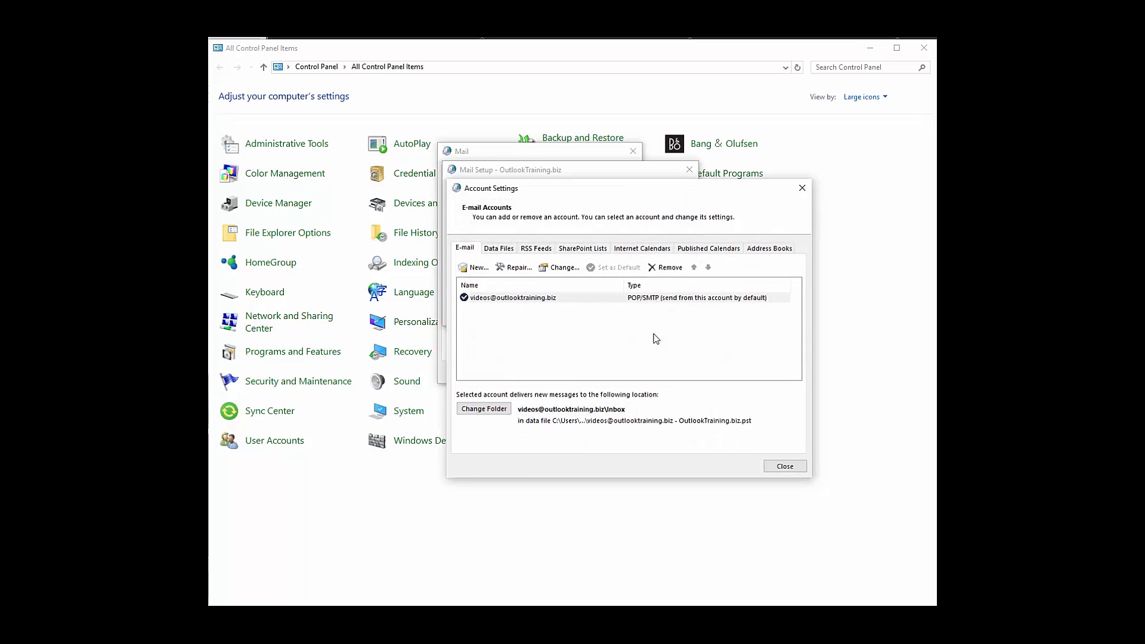
left_click(603, 300)
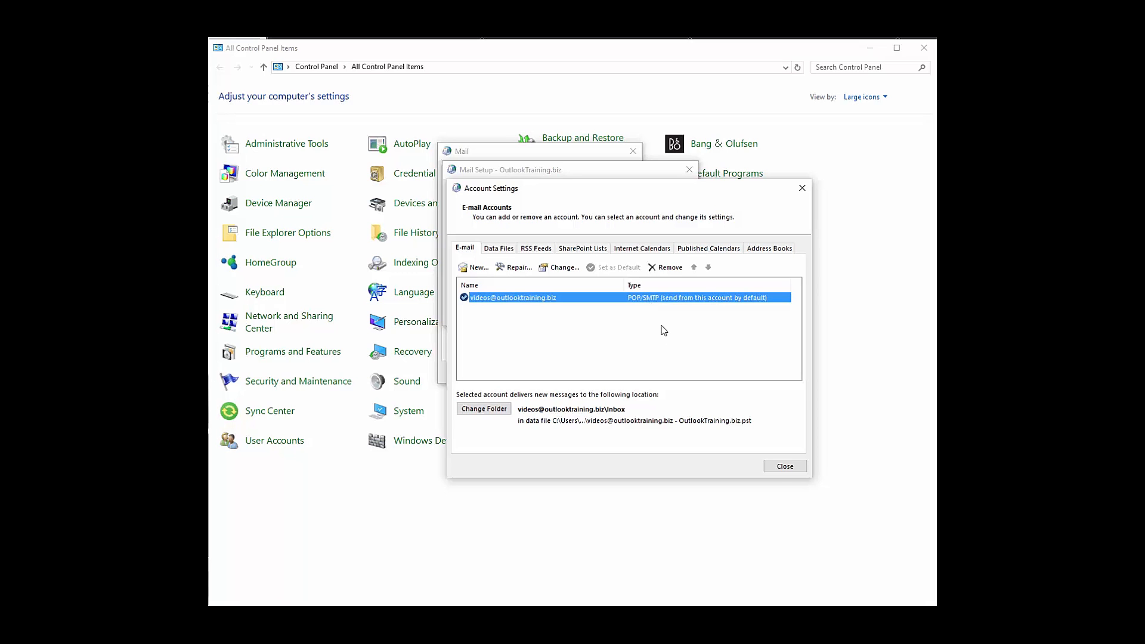
left_click(779, 467)
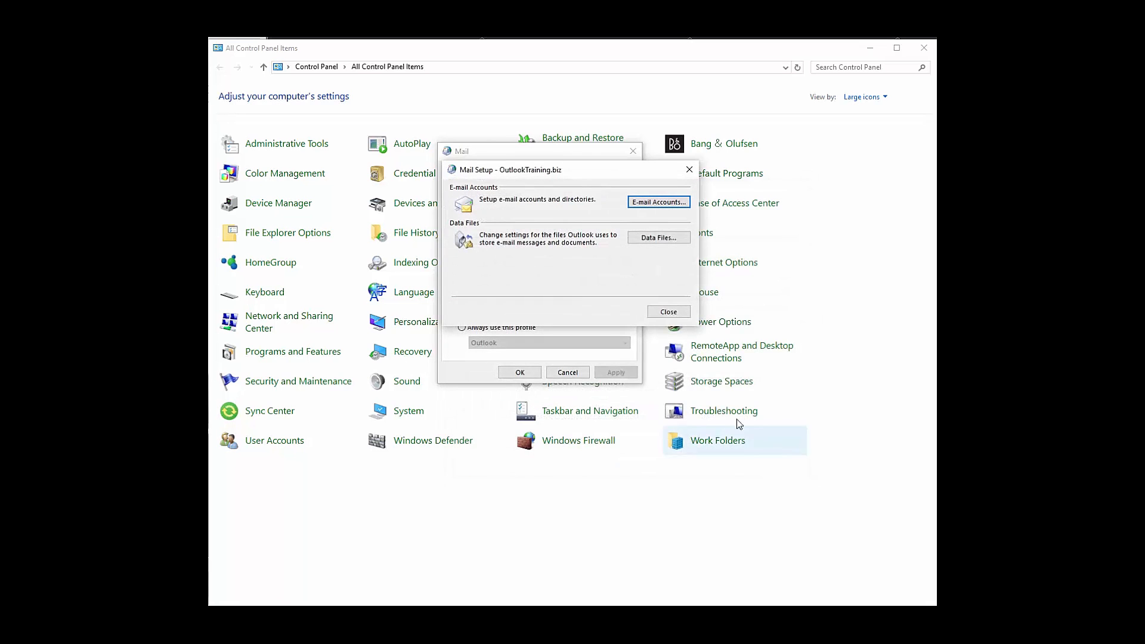
left_click(668, 312)
- Select the Outlook profile in the list of mail profiles
left_click(505, 217)
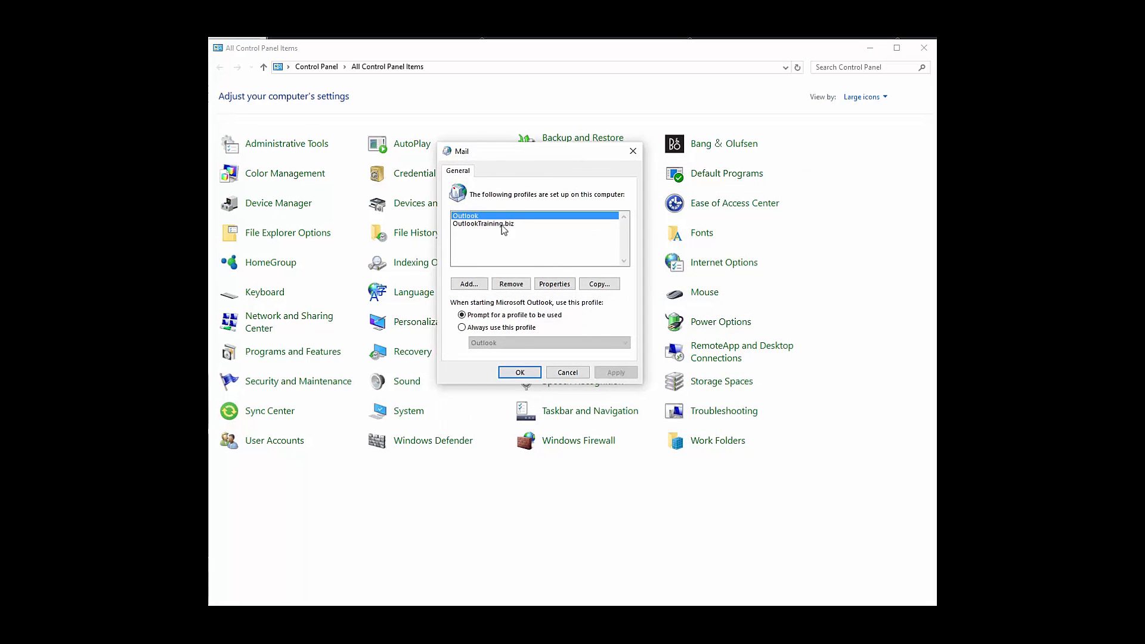
left_click(500, 224)
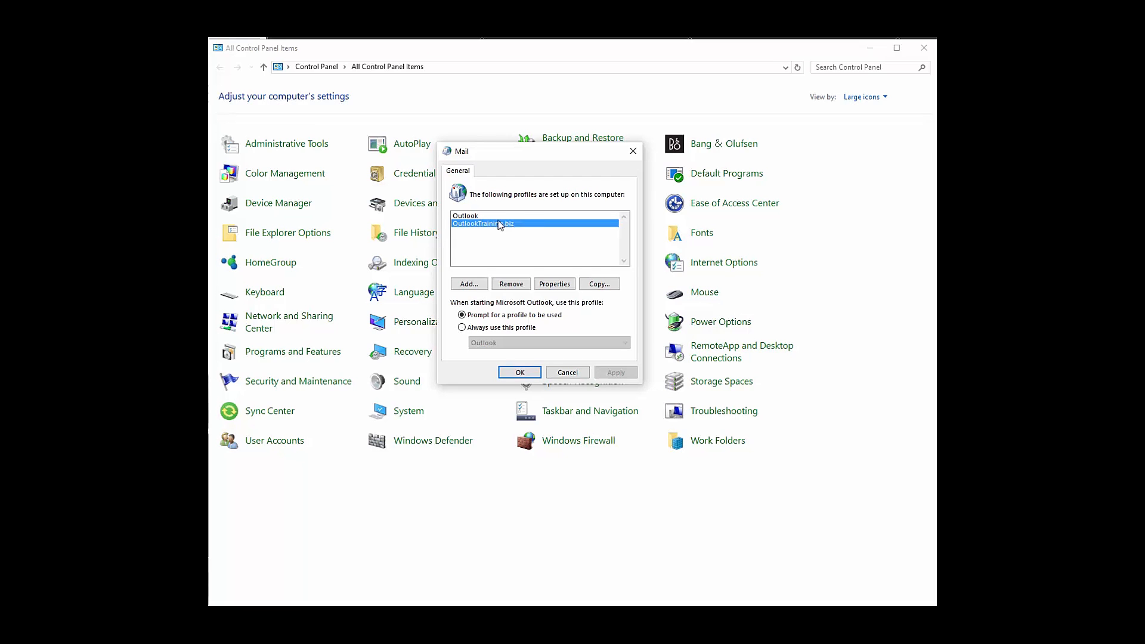
left_click(499, 216)
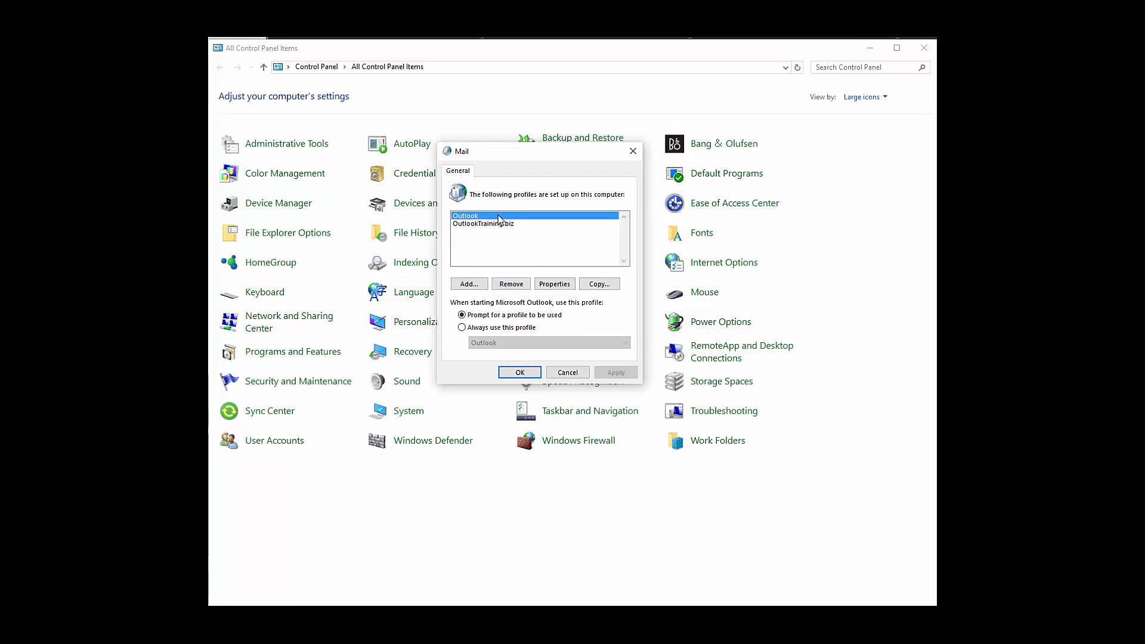